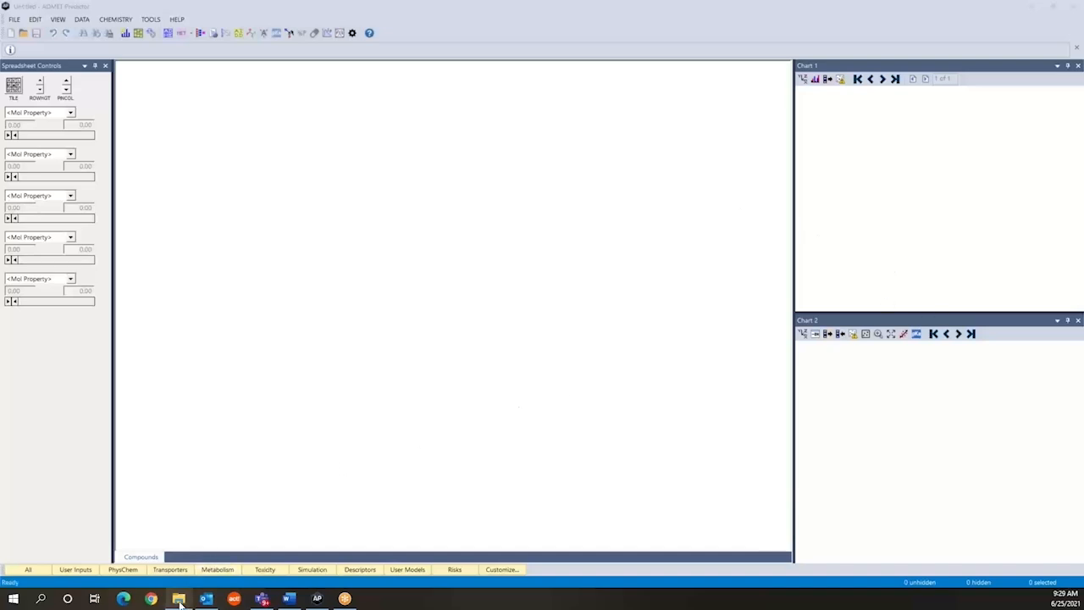
- Find Edelris_POxazepinone500.sdf in the Scen1 folder and open it in ADMET Predictor
left_click(179, 599)
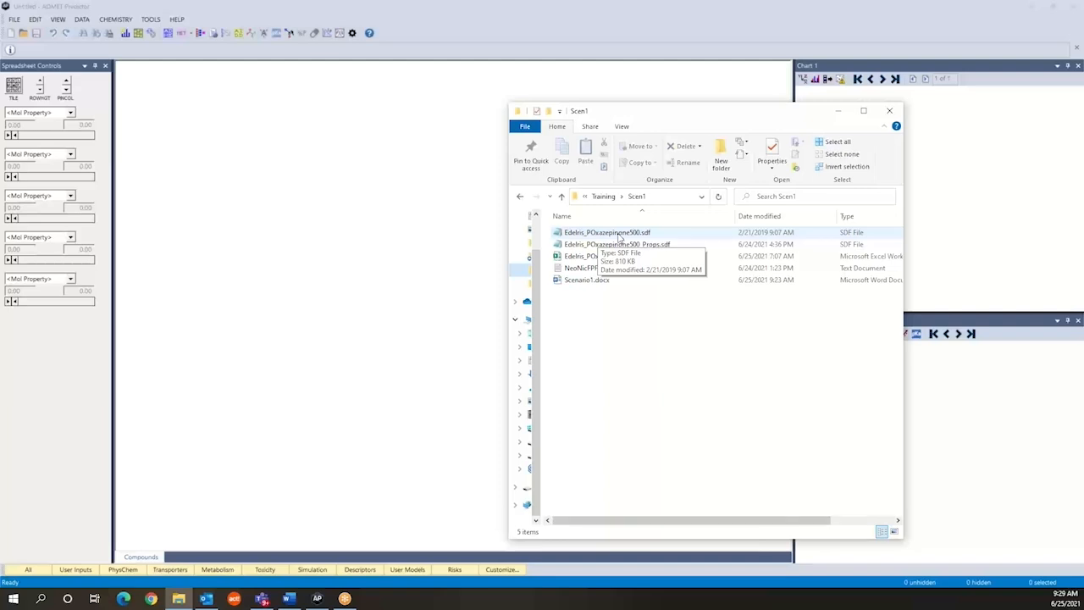
left_click(437, 309)
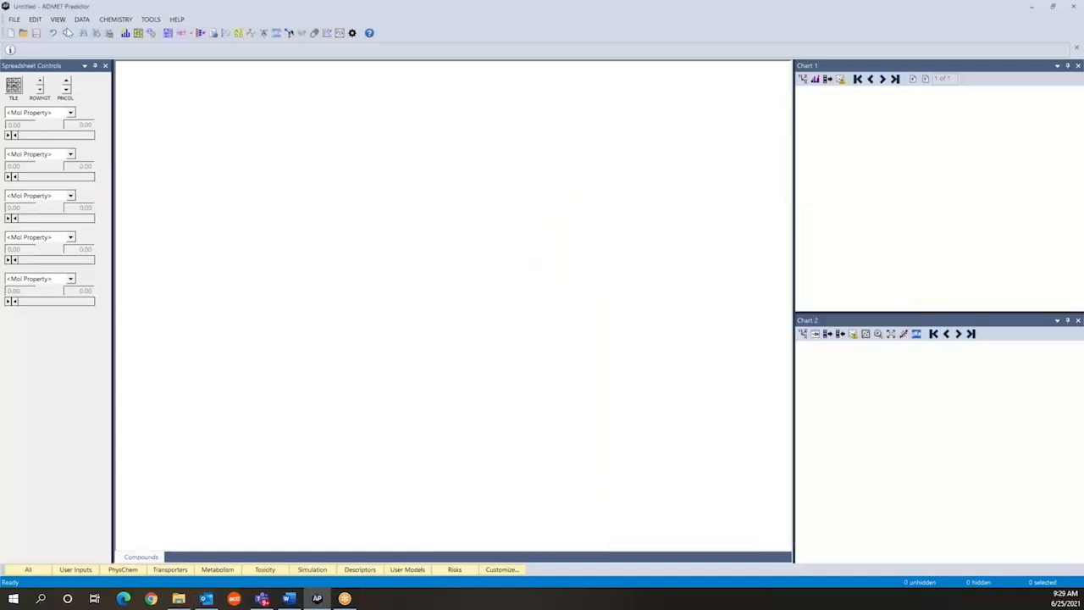
left_click(14, 18)
left_click(29, 42)
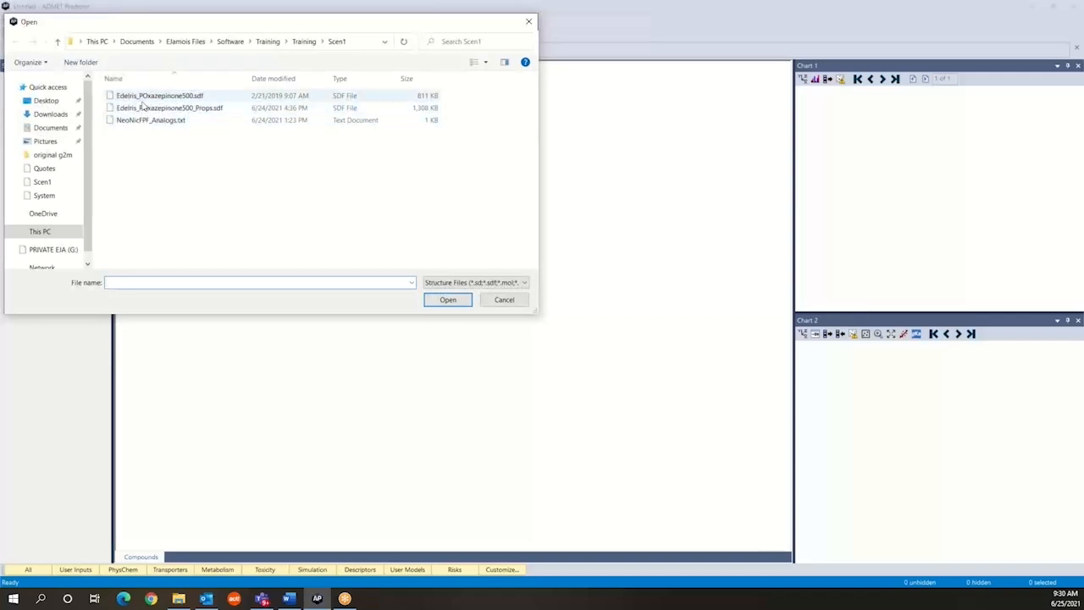
left_click(144, 98)
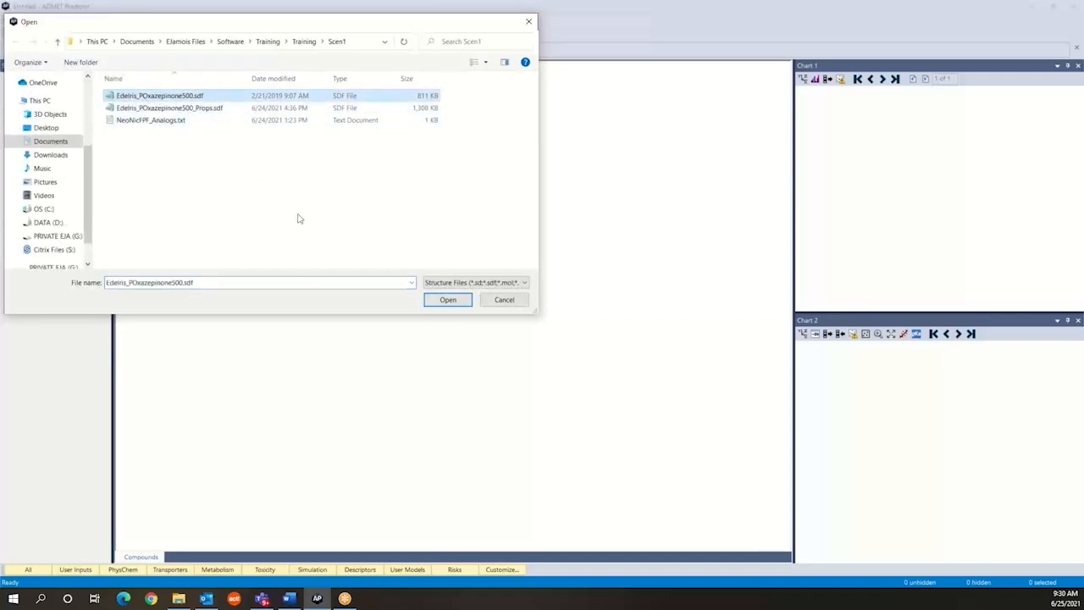
left_click(448, 301)
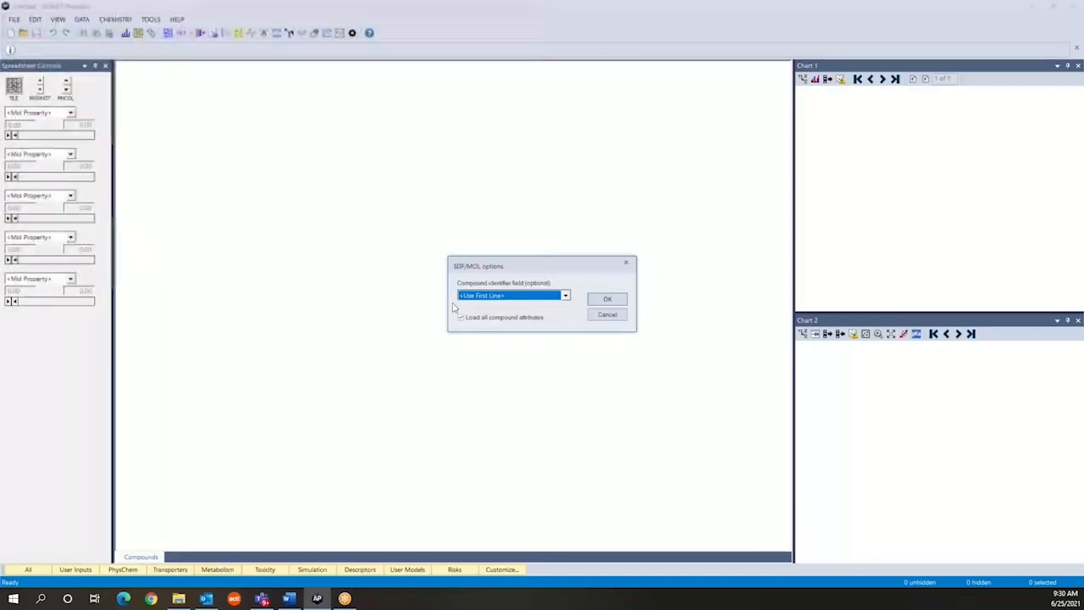
- Use EDX as the compound identifier field and load the SDF file with all compound attributes
left_click(495, 299)
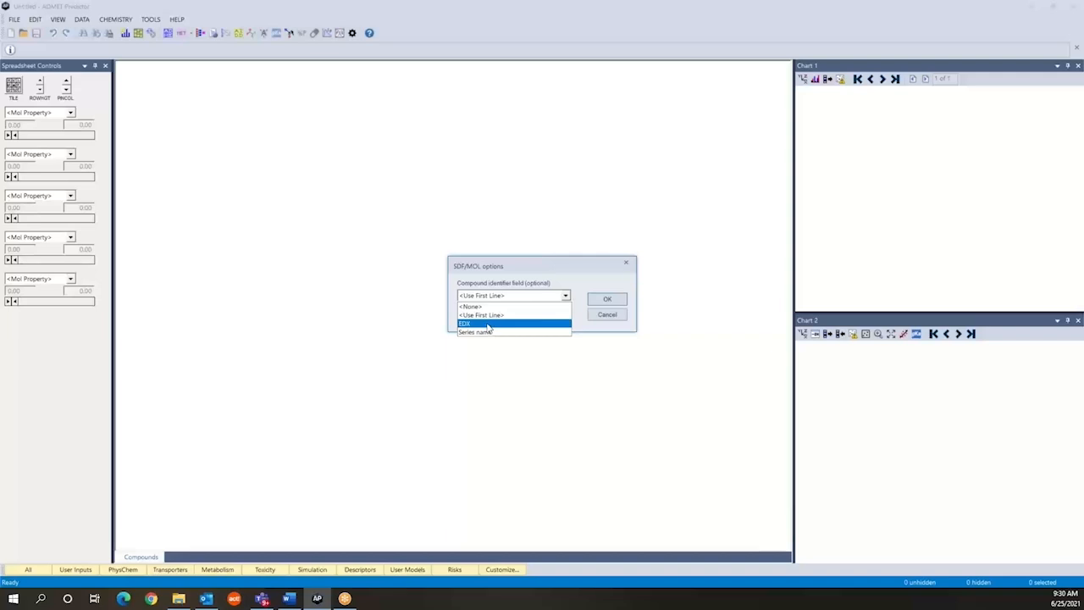
left_click(489, 327)
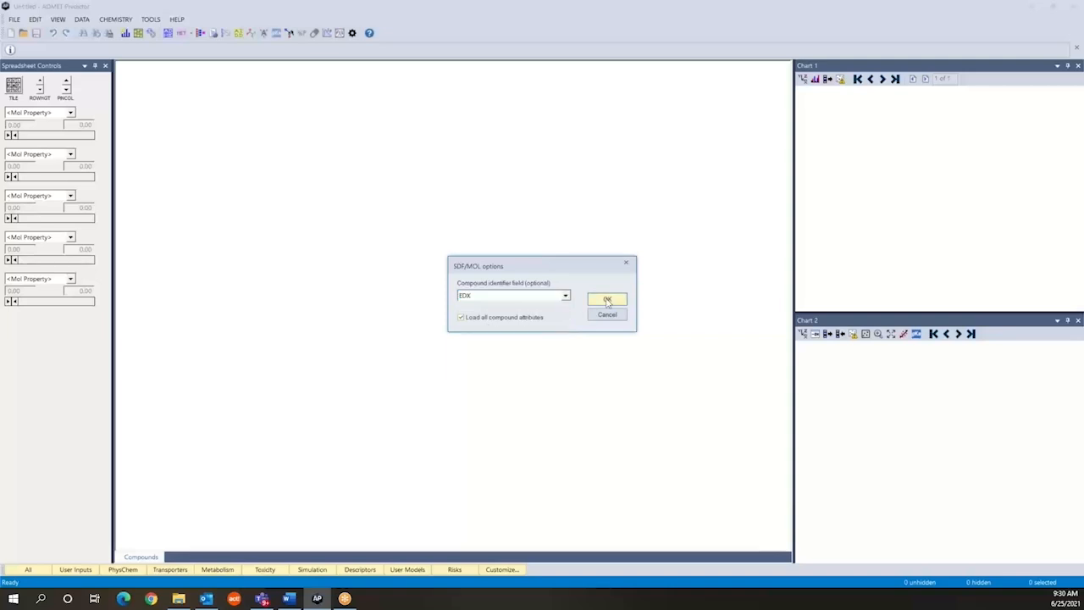
left_click(608, 301)
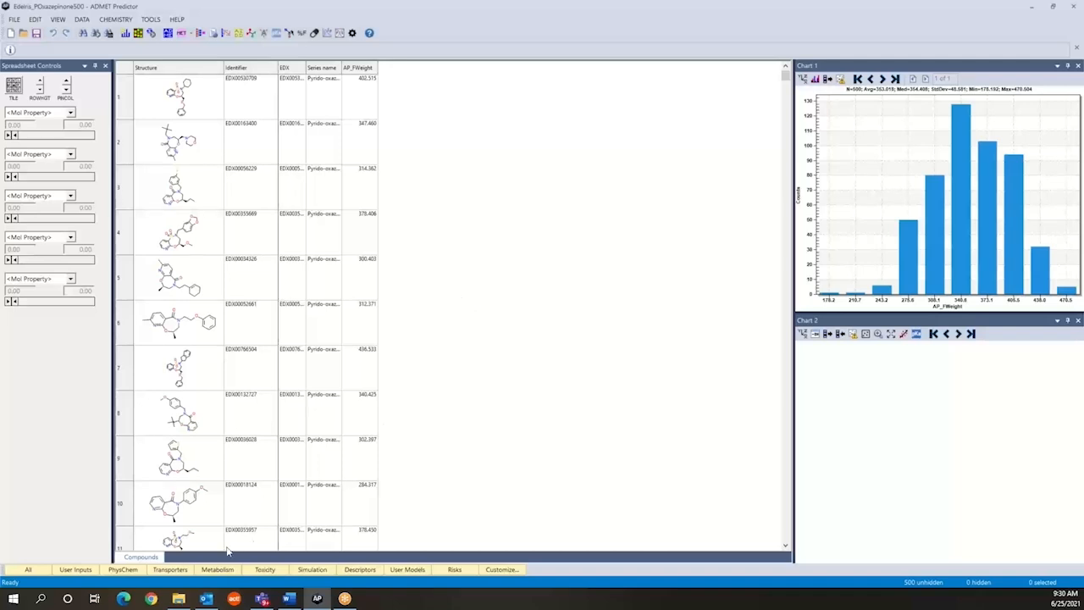
- View Edelris_POxazepinone500_Props.sdf from the Scen1 folder in Notepad, examine the property fields below the first structure, and close the file and folder
left_click(179, 598)
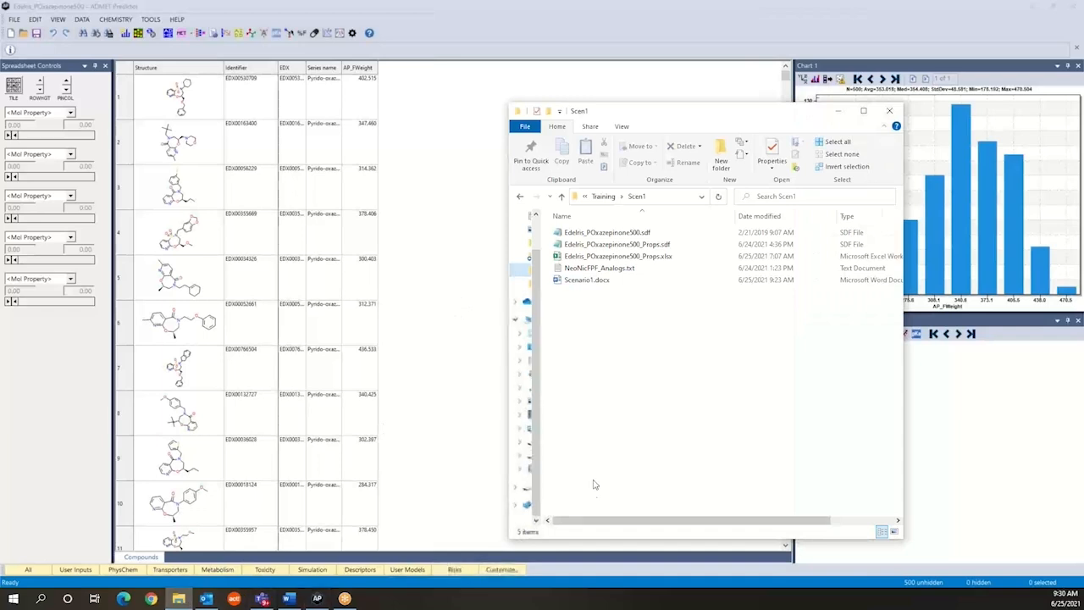
left_click(608, 249)
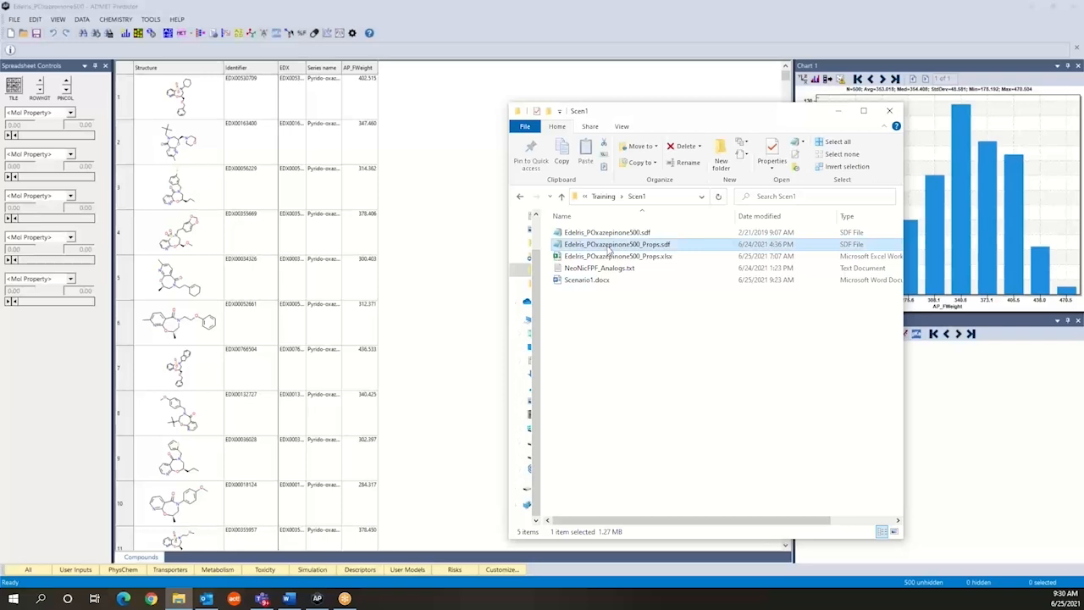
right_click(620, 245)
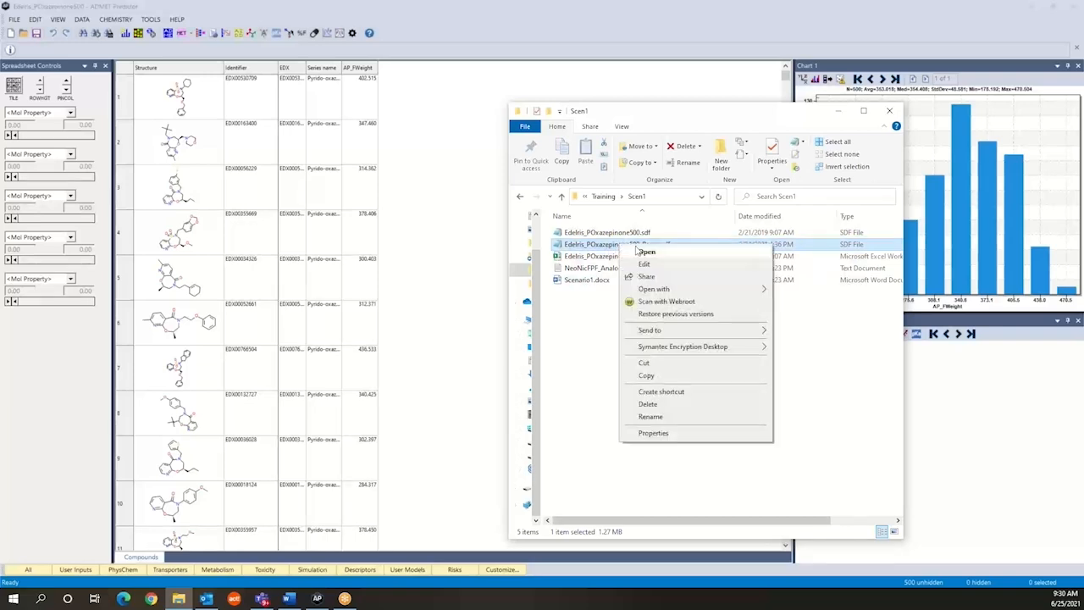
mouse_move(666, 333)
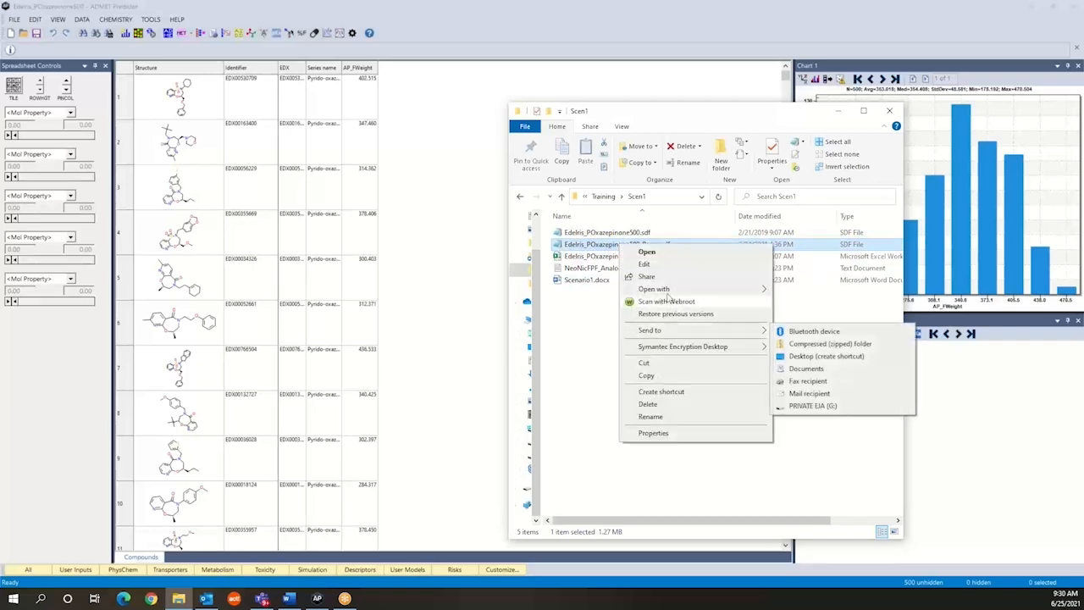
mouse_move(668, 289)
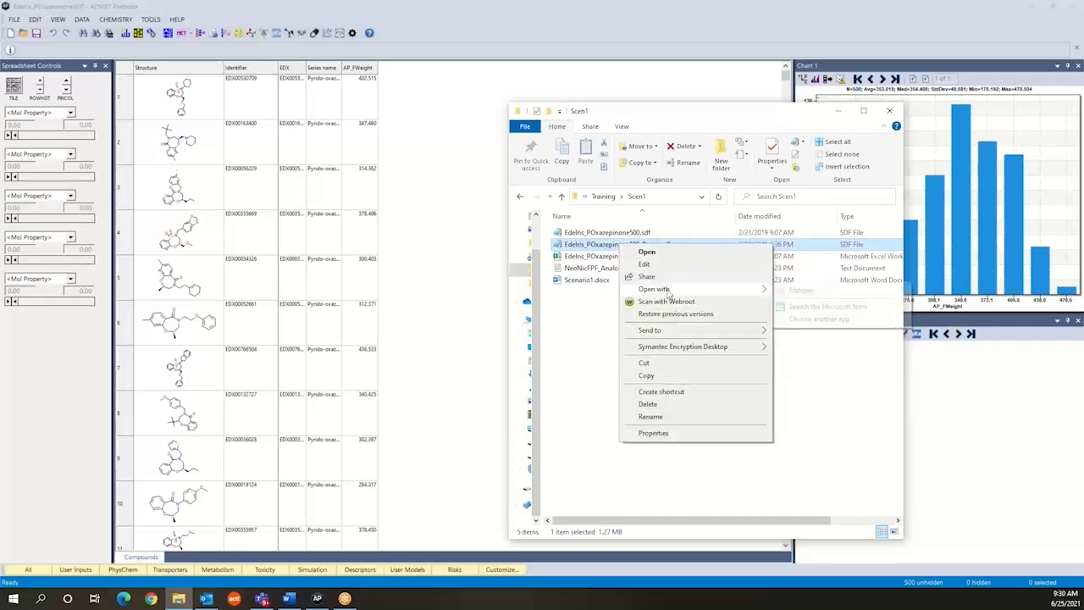
left_click(789, 292)
scroll(634, 418, "down", 3)
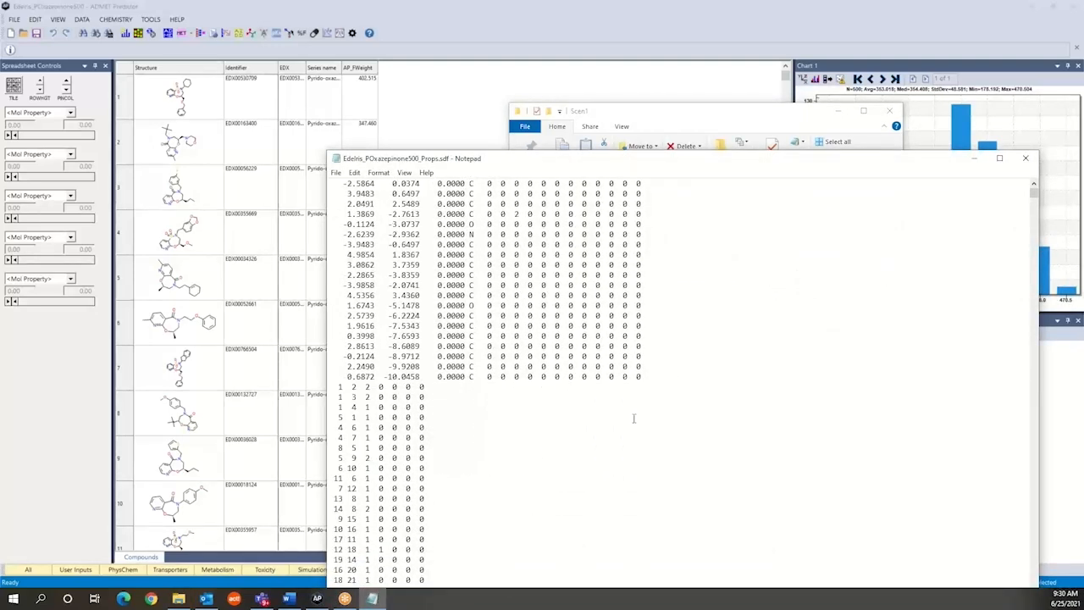
scroll(633, 418, "down", 13)
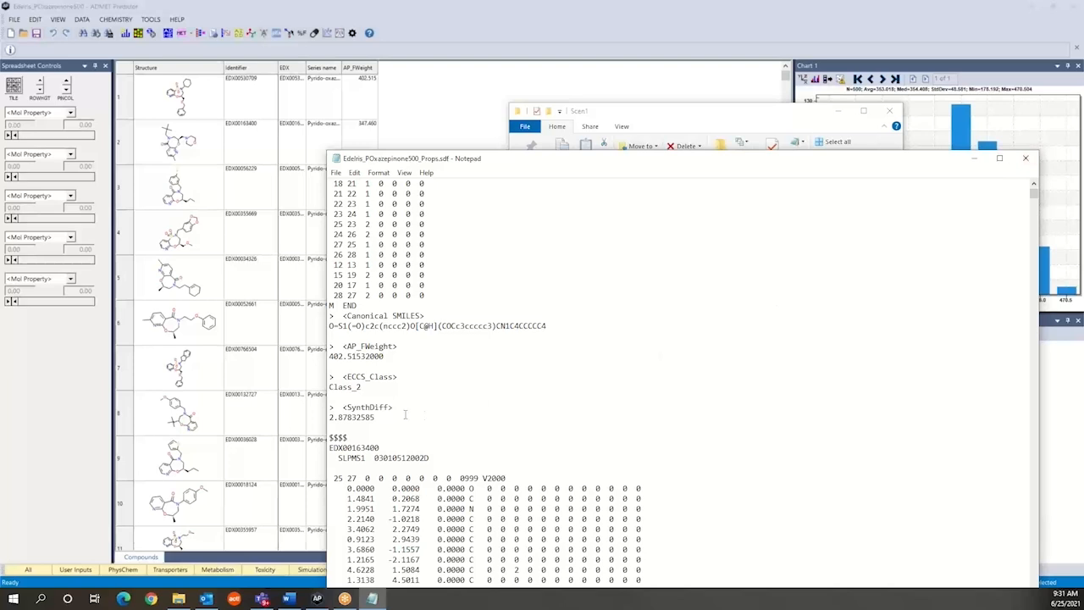
left_click(1026, 161)
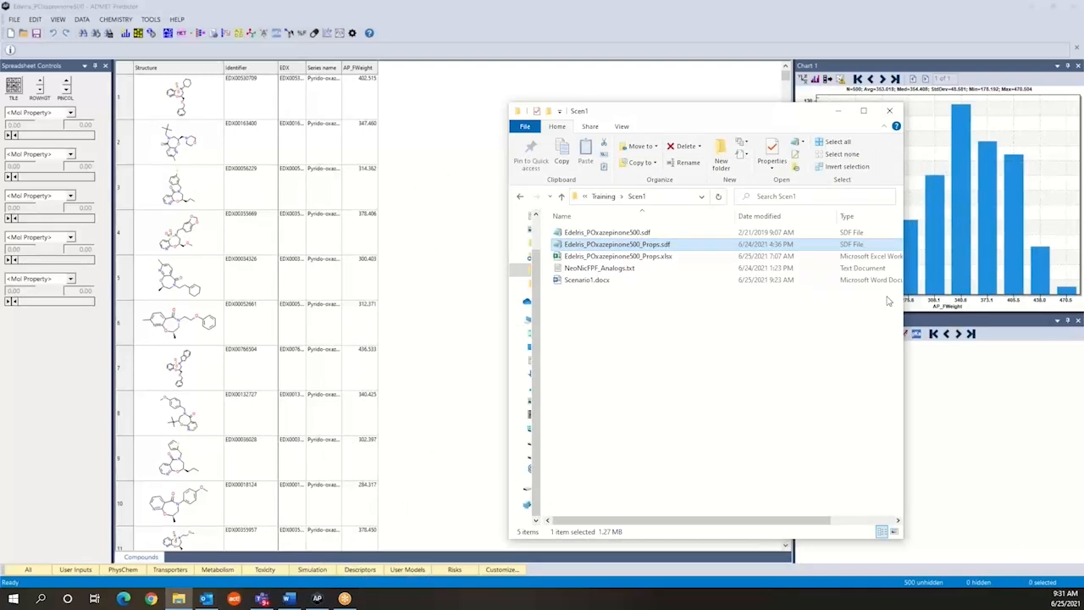
left_click(889, 112)
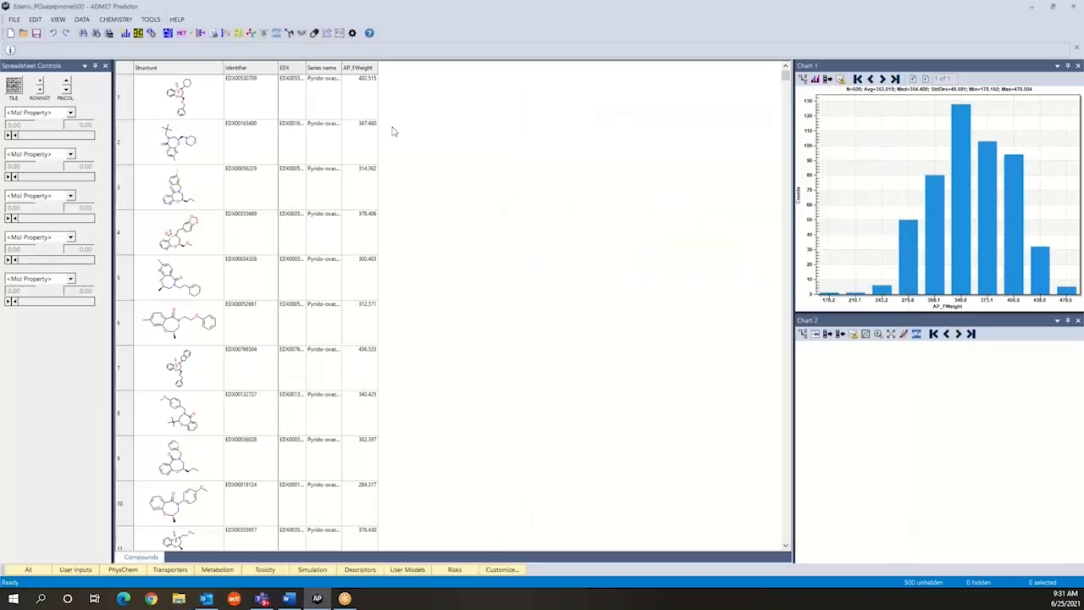
- Load Edelris_POxazepinone500_Props.sdf in place of the current data without saving changes, using the first line as compound identifier
left_click(15, 20)
left_click(25, 40)
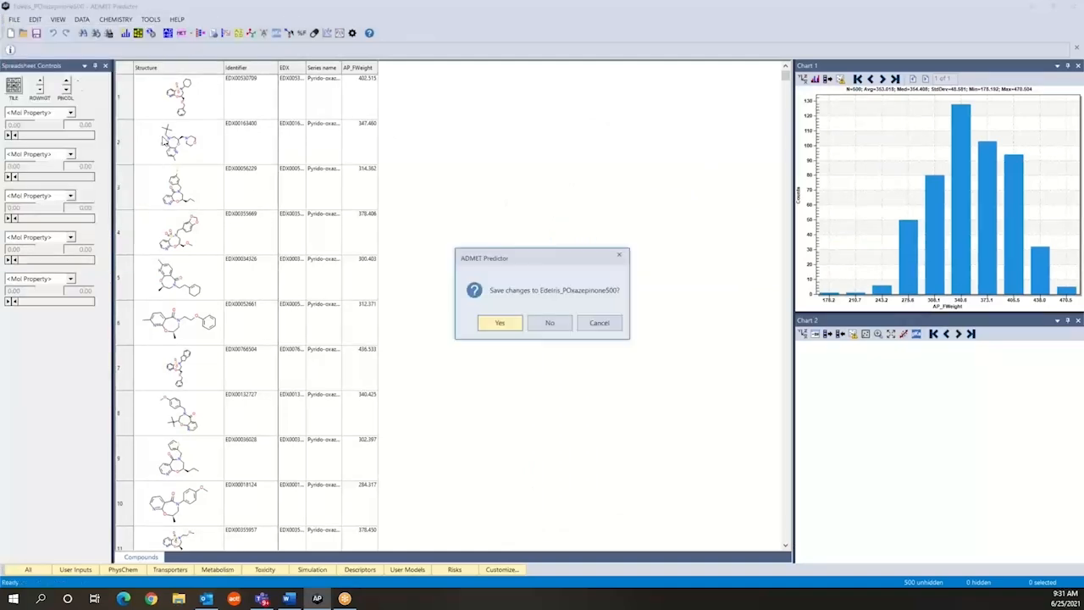
left_click(548, 325)
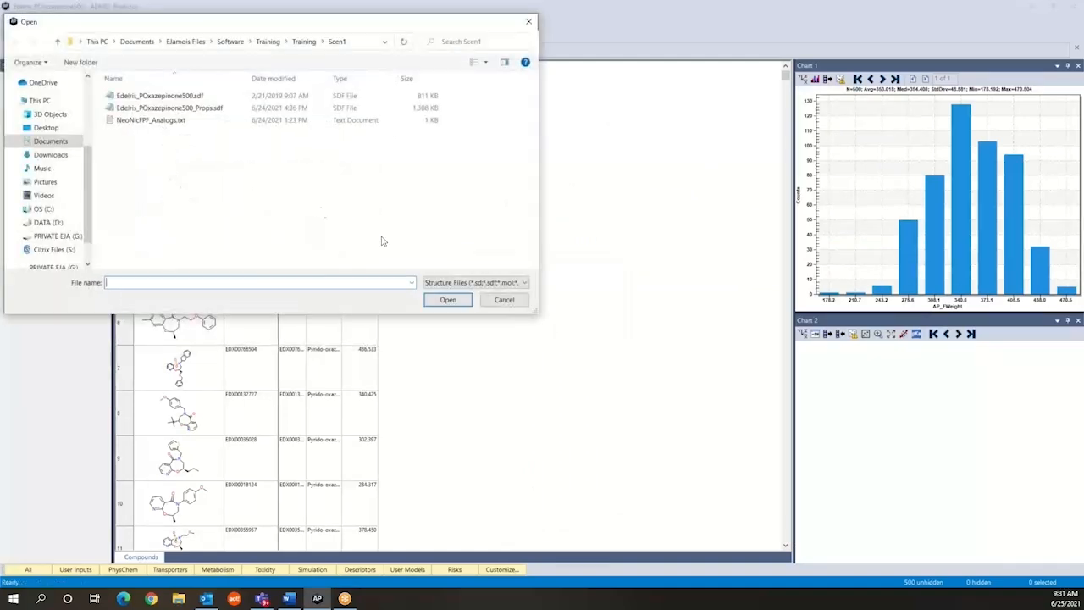
left_click(174, 108)
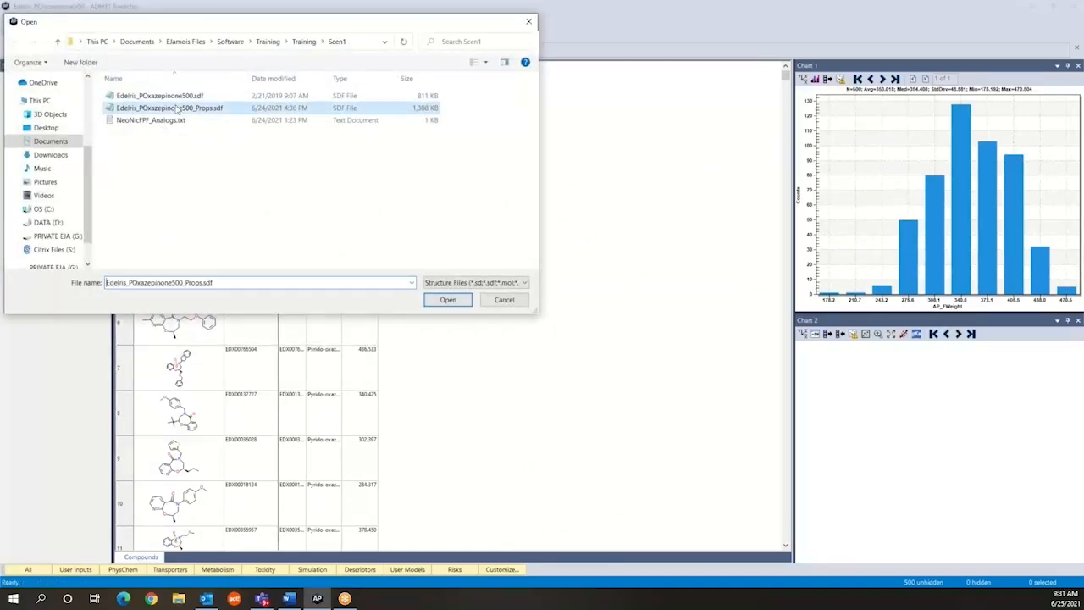
left_click(448, 300)
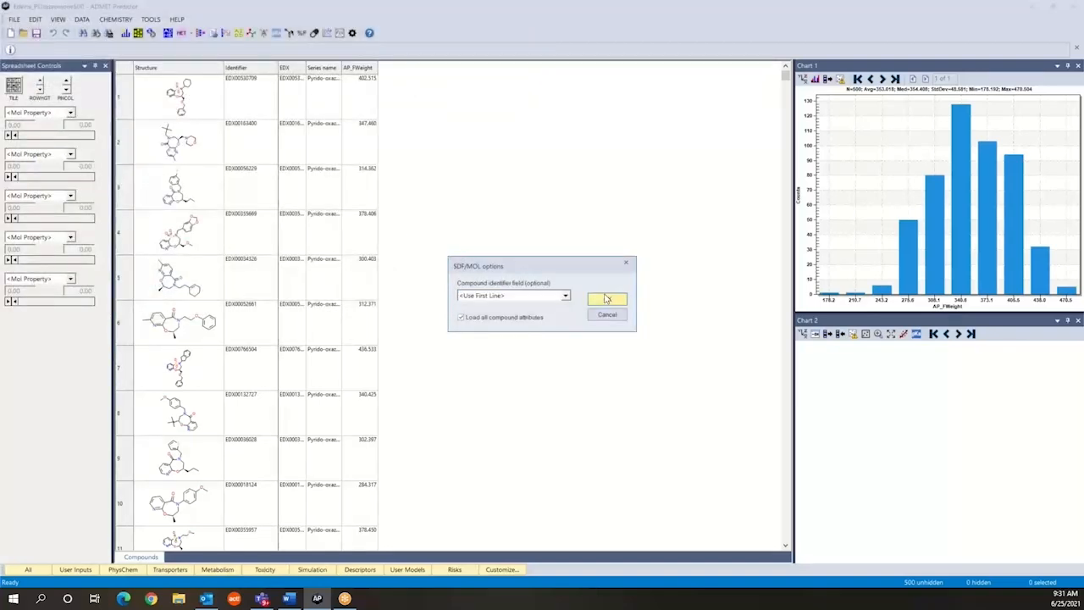
left_click(606, 299)
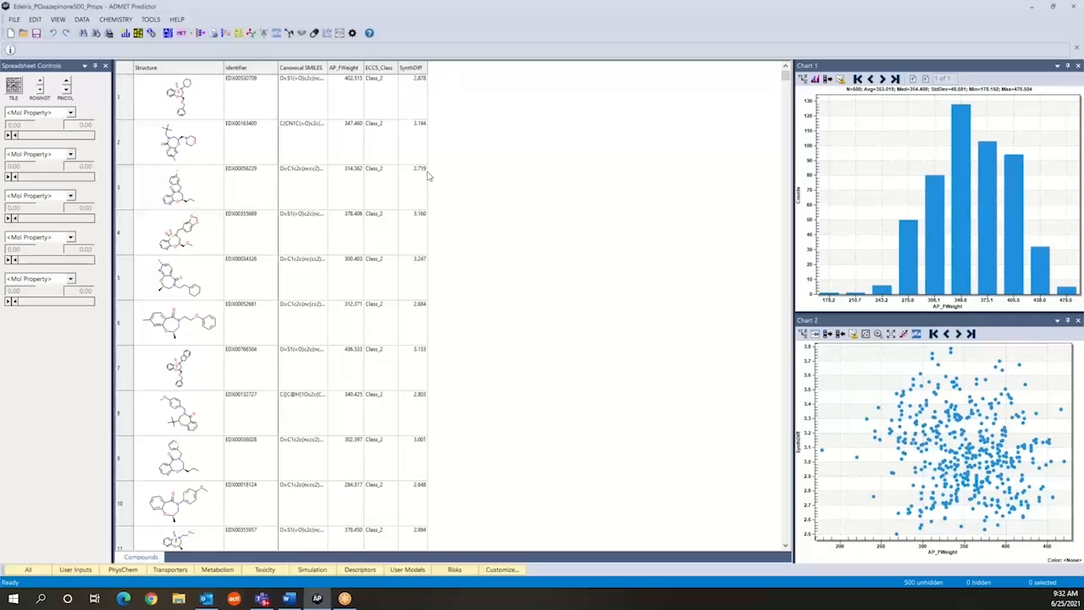
- View NeoNicFPF_Analogs.txt from the Scen1 folder in Notepad, examine its identifier and SMILES columns, close it, and return to ADMET Predictor
left_click(177, 598)
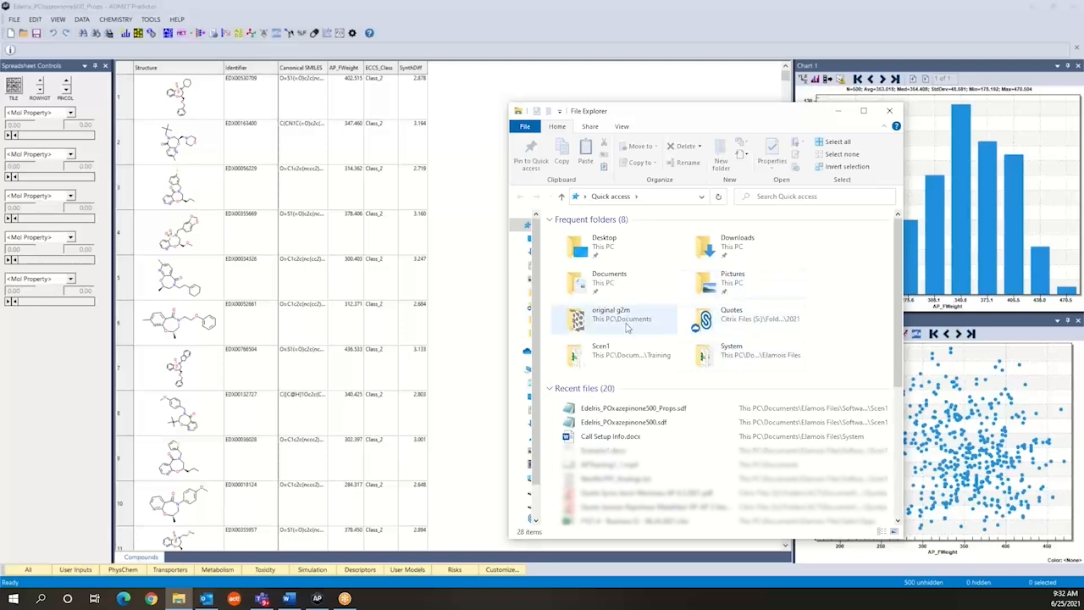
double_click(611, 352)
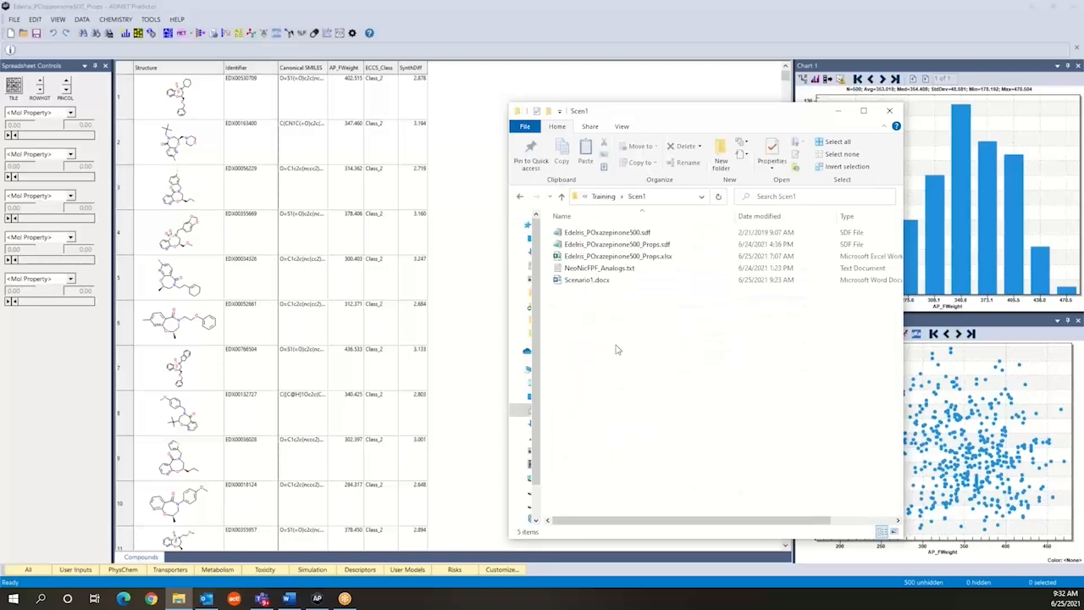
right_click(617, 270)
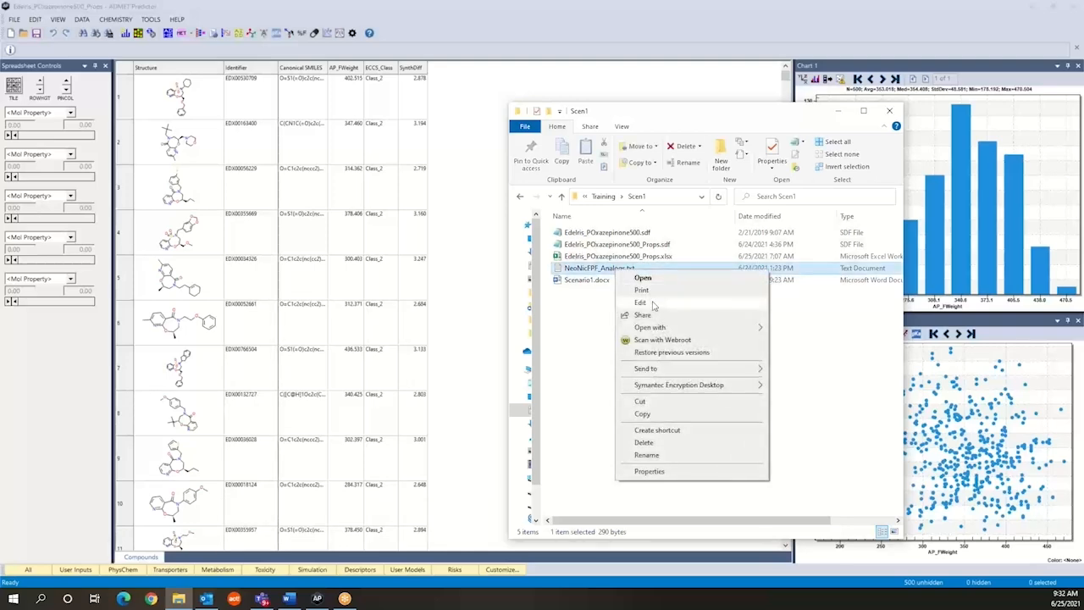
mouse_move(661, 328)
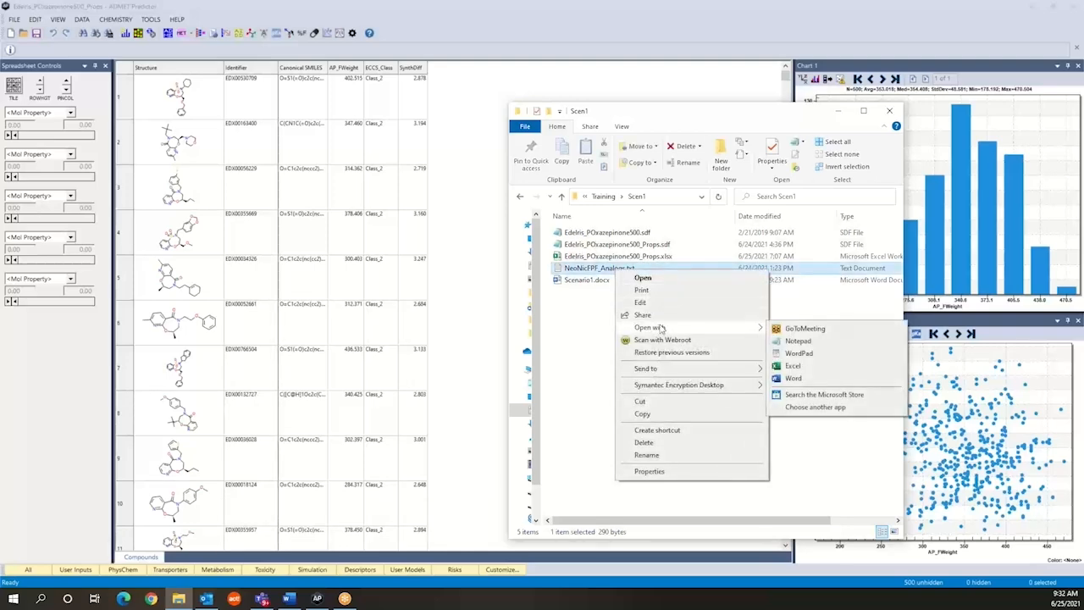
left_click(791, 342)
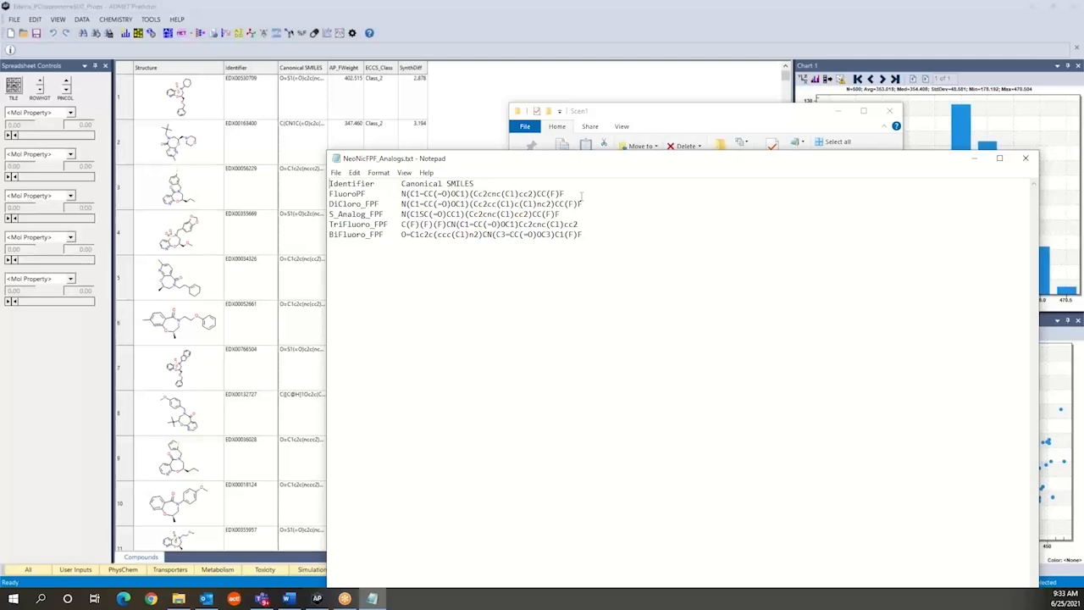
left_click(1026, 160)
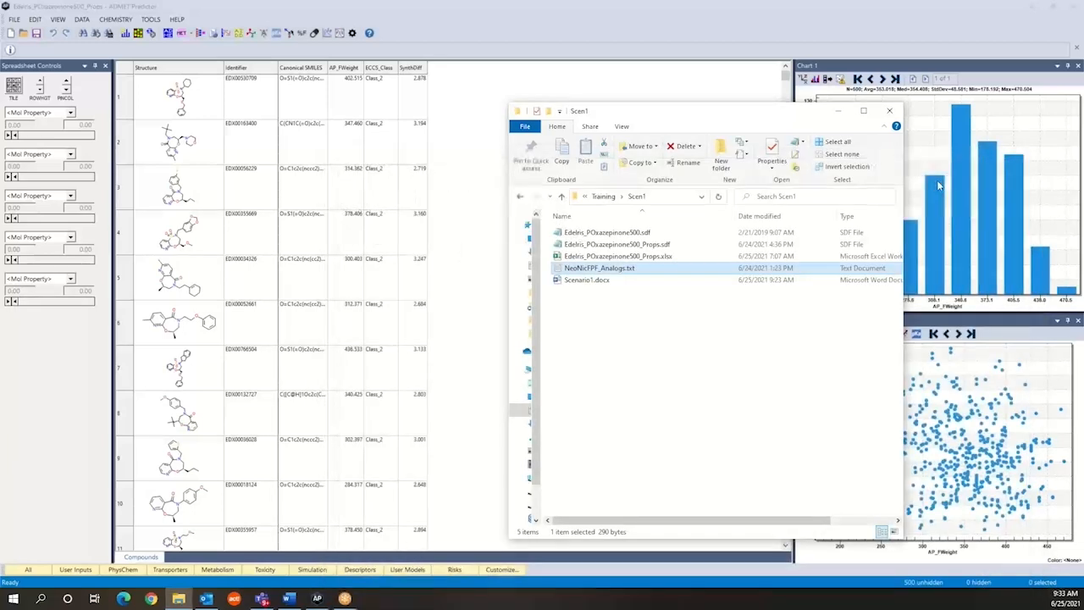
left_click(464, 264)
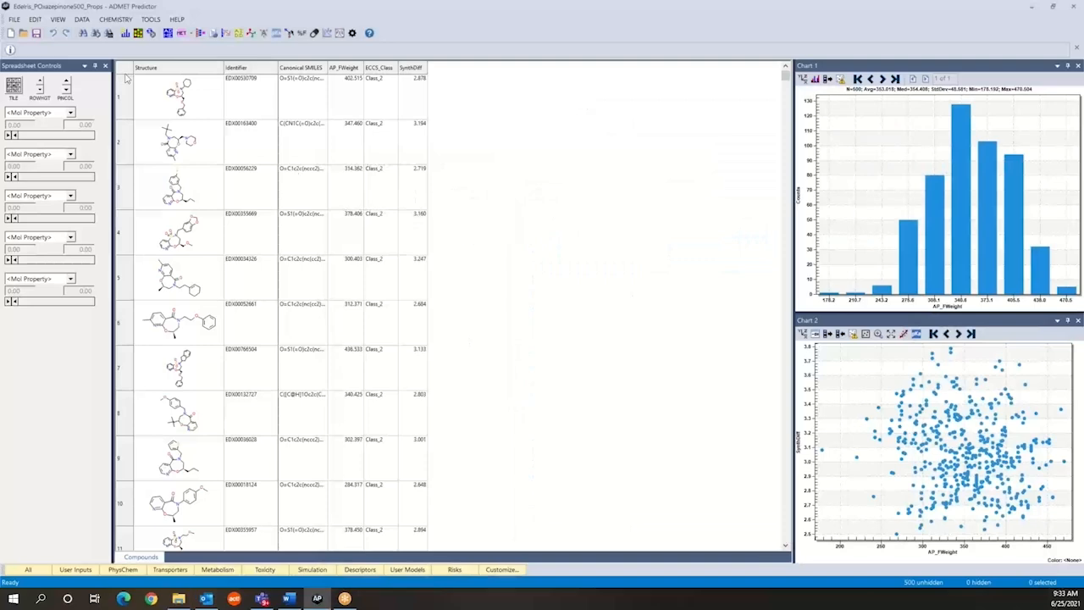
- Load NeoNicFPF_Analogs.txt without saving the current data, using Canonical SMILES as SMILES field and Identifier as compound identifier, tab delimited with a header line
left_click(14, 21)
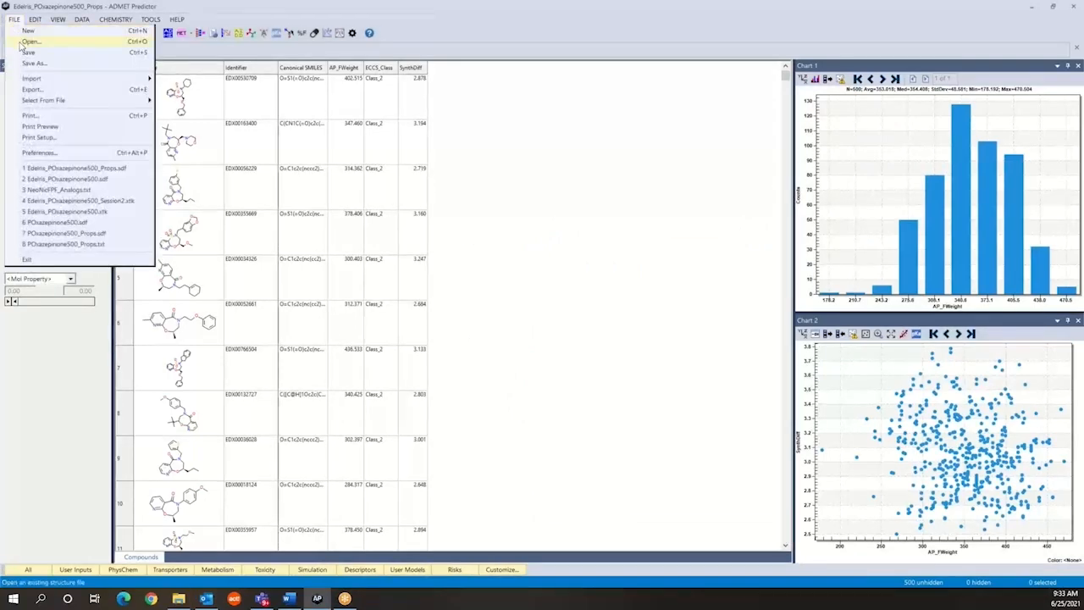
left_click(25, 41)
left_click(562, 322)
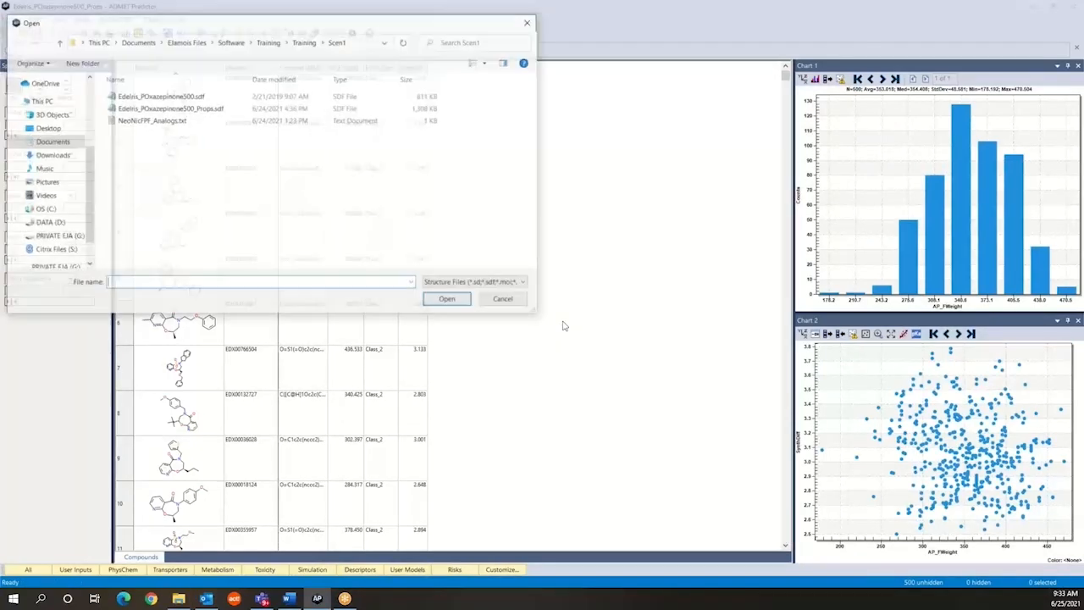
left_click(154, 121)
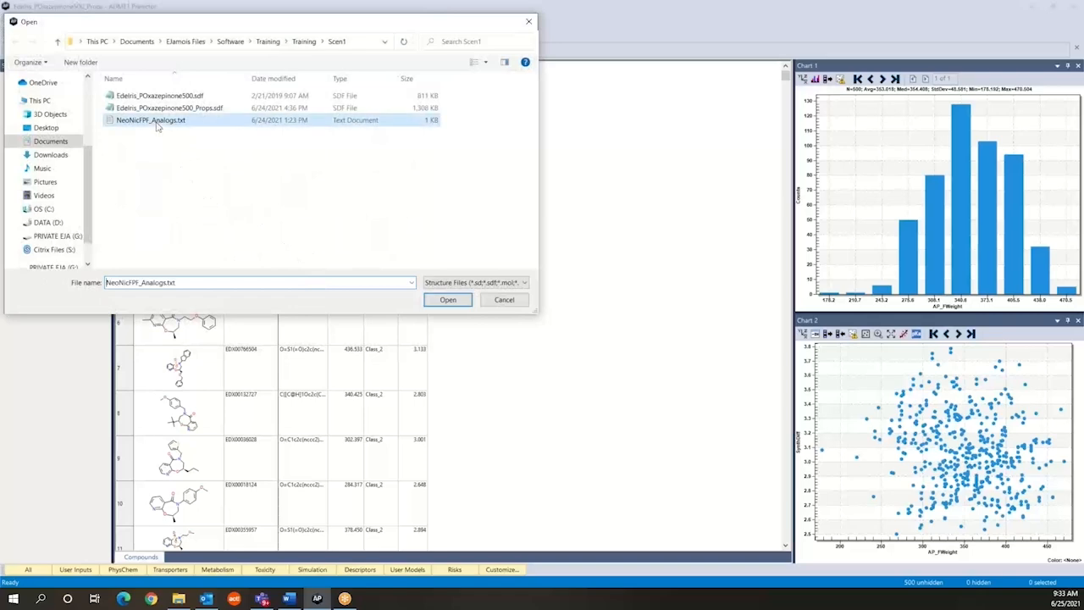
left_click(447, 301)
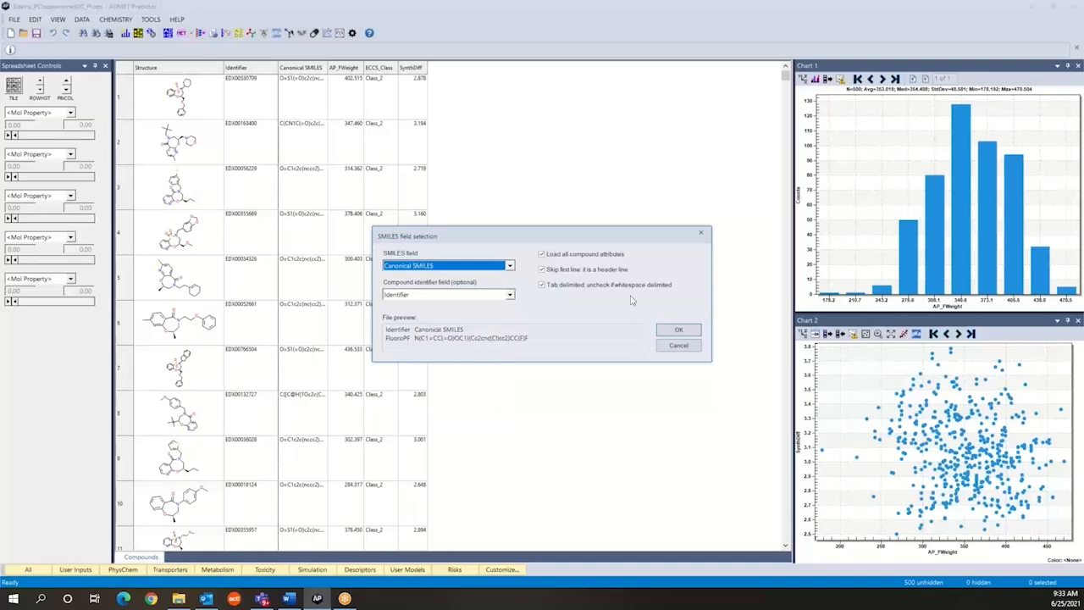
left_click(678, 329)
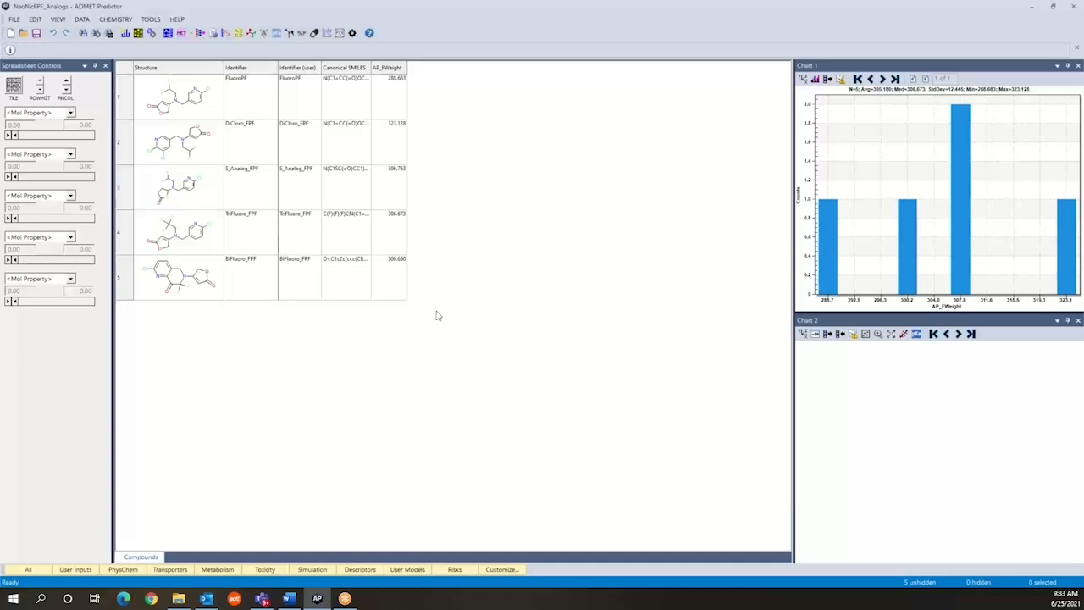
- Load Edelris_POxazepinone500.sdf in place of the current data without saving changes, using EDX as the compound identifier field
left_click(14, 20)
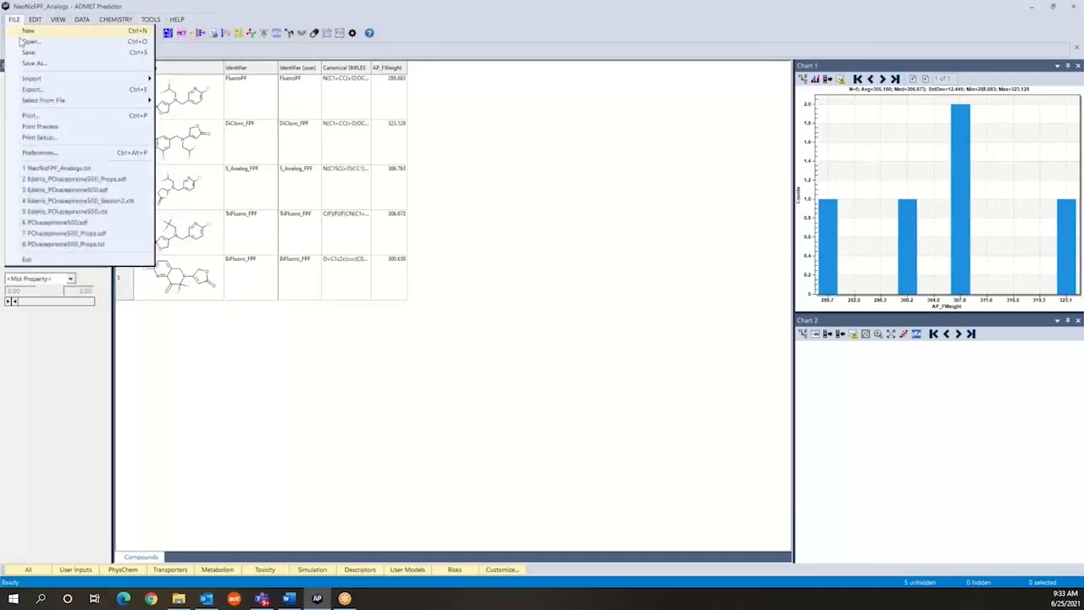
left_click(23, 42)
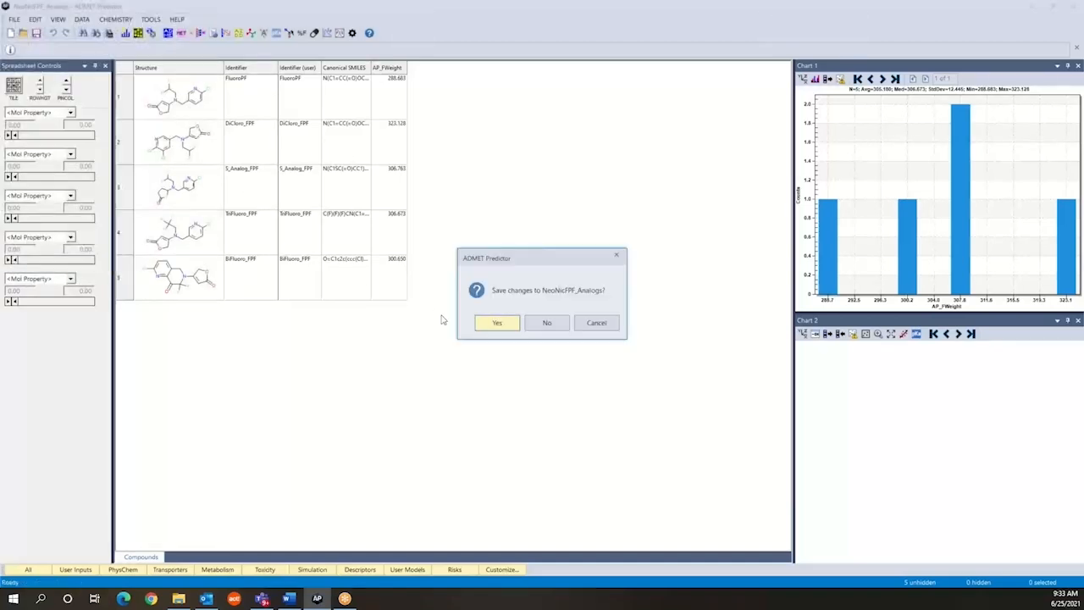
left_click(535, 322)
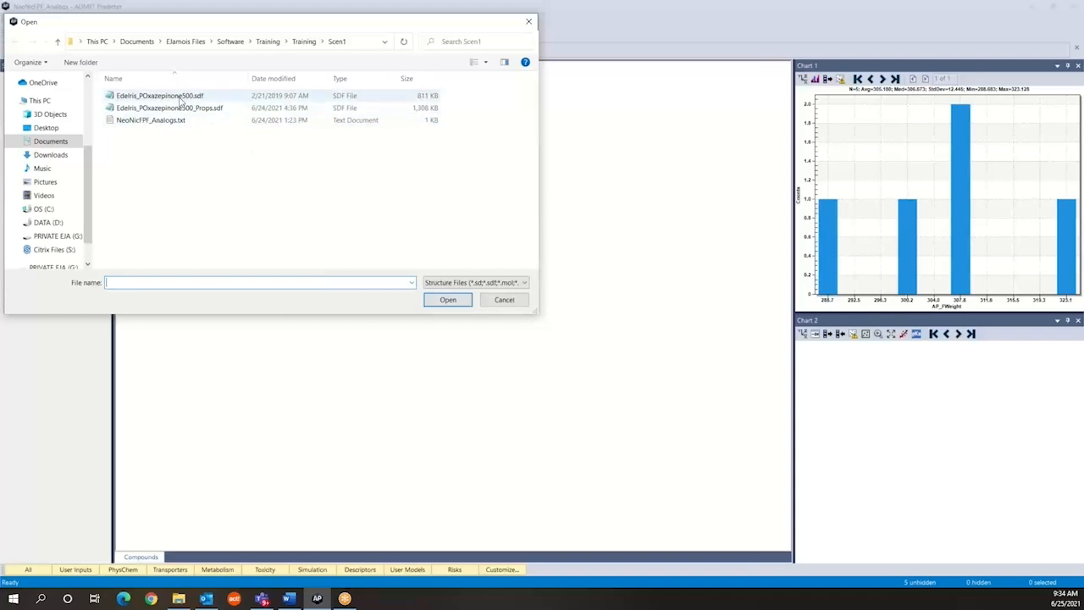
left_click(181, 100)
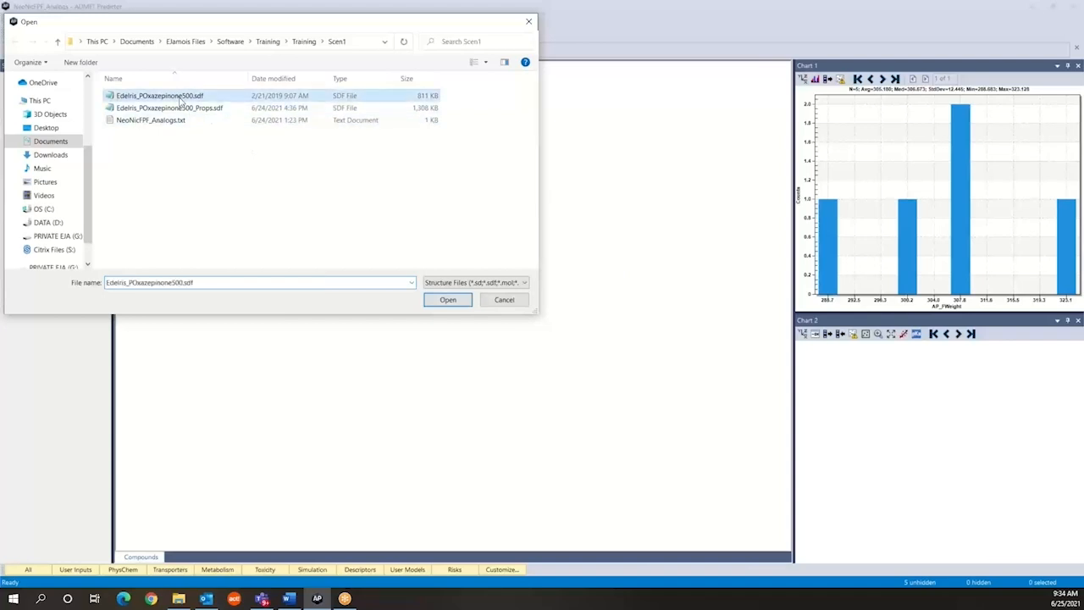
left_click(448, 300)
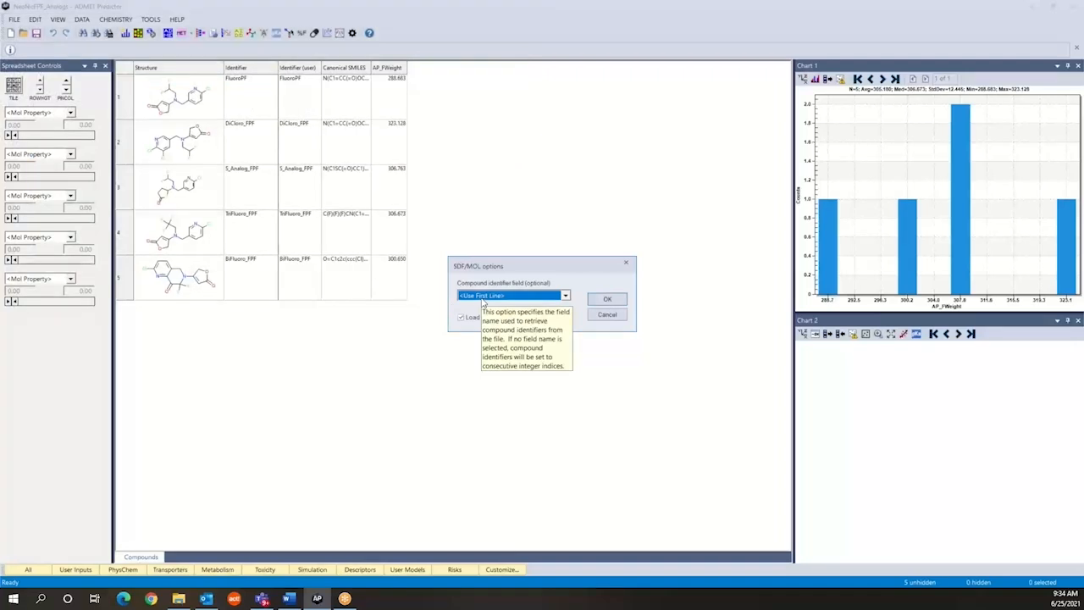
left_click(483, 302)
left_click(481, 323)
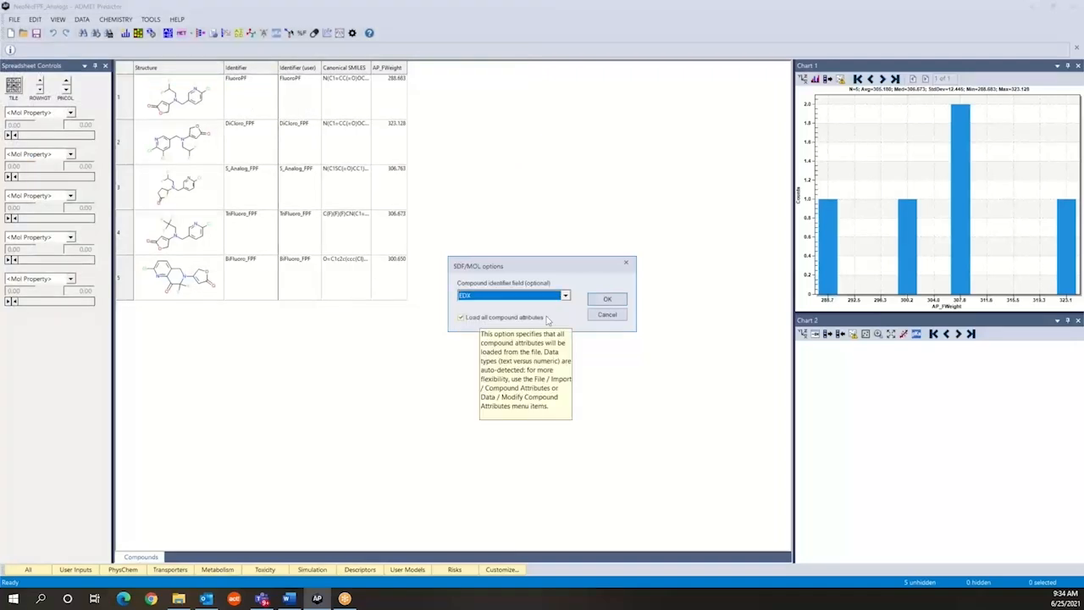
left_click(601, 301)
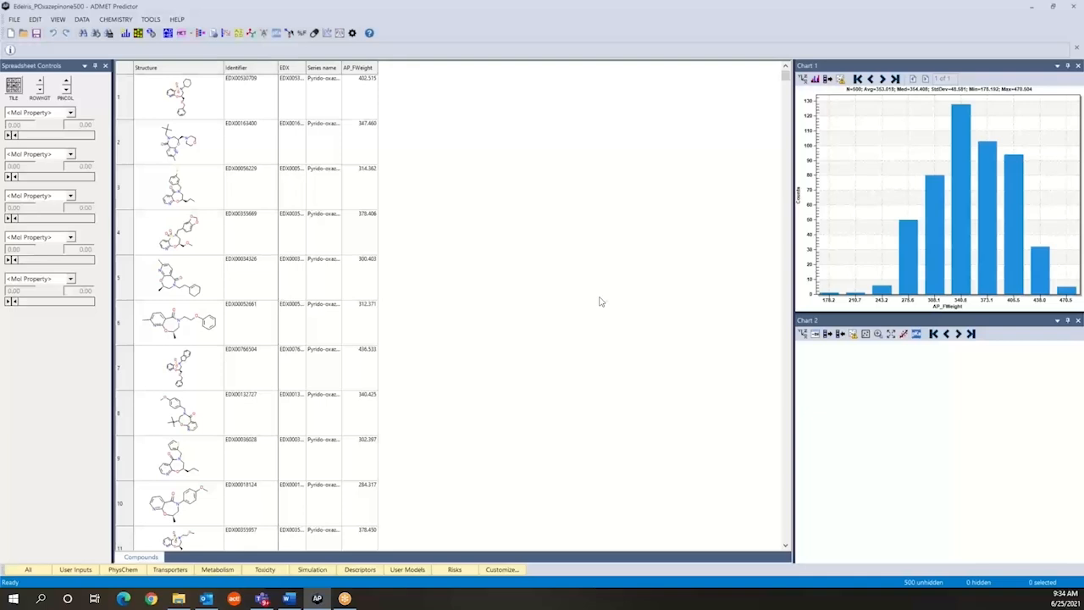
- Switch to the Scen1 folder, open Edelris_POxazepinone500_Props.xlsx in Excel, examine its columns, and shrink the workbook window over the compound spreadsheet
left_click(179, 598)
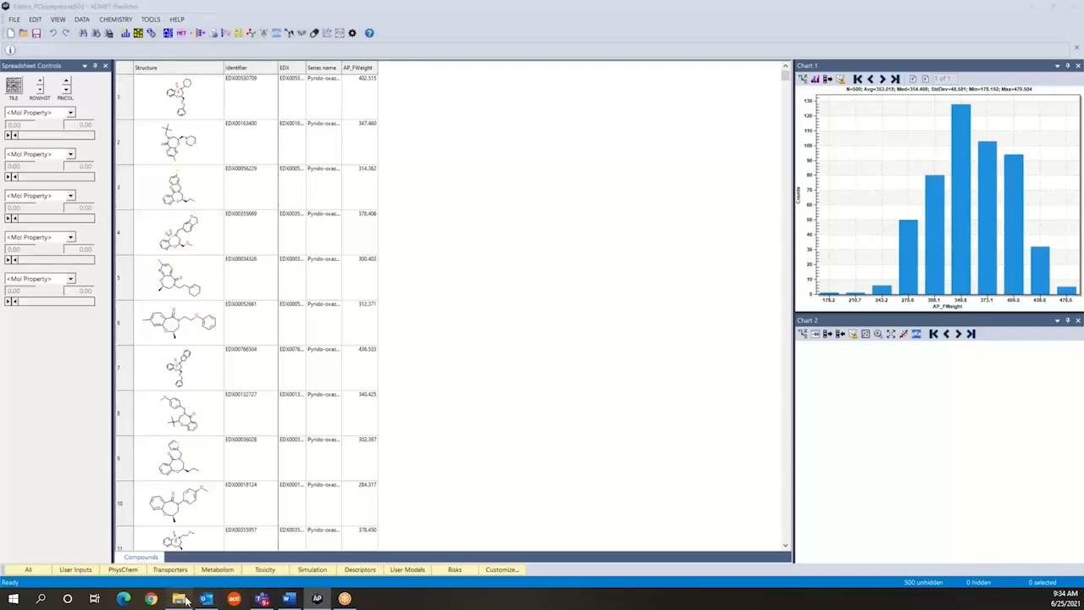
left_click(627, 257)
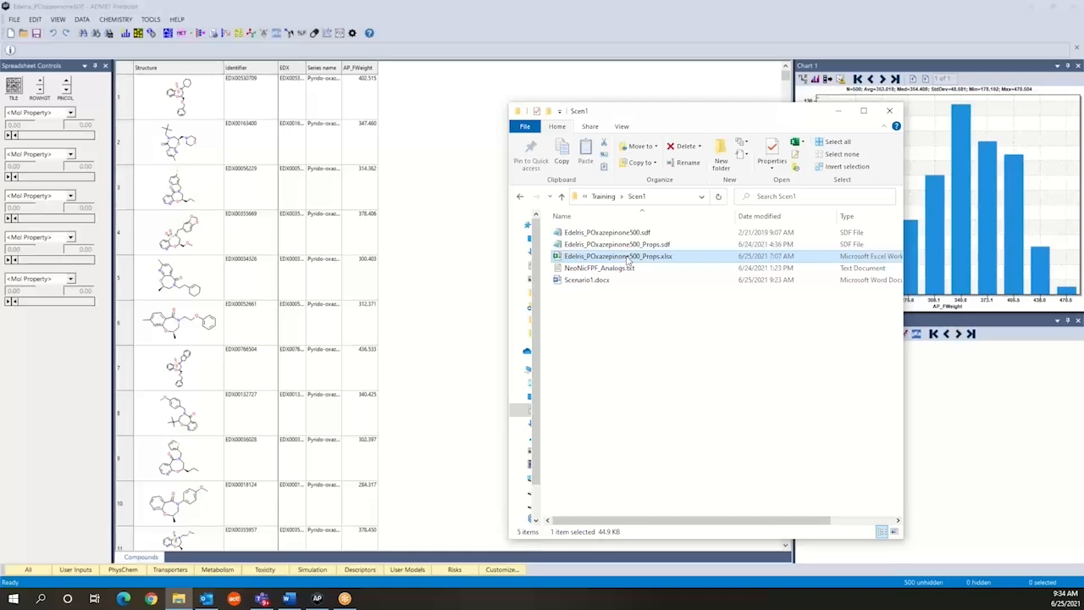
double_click(584, 258)
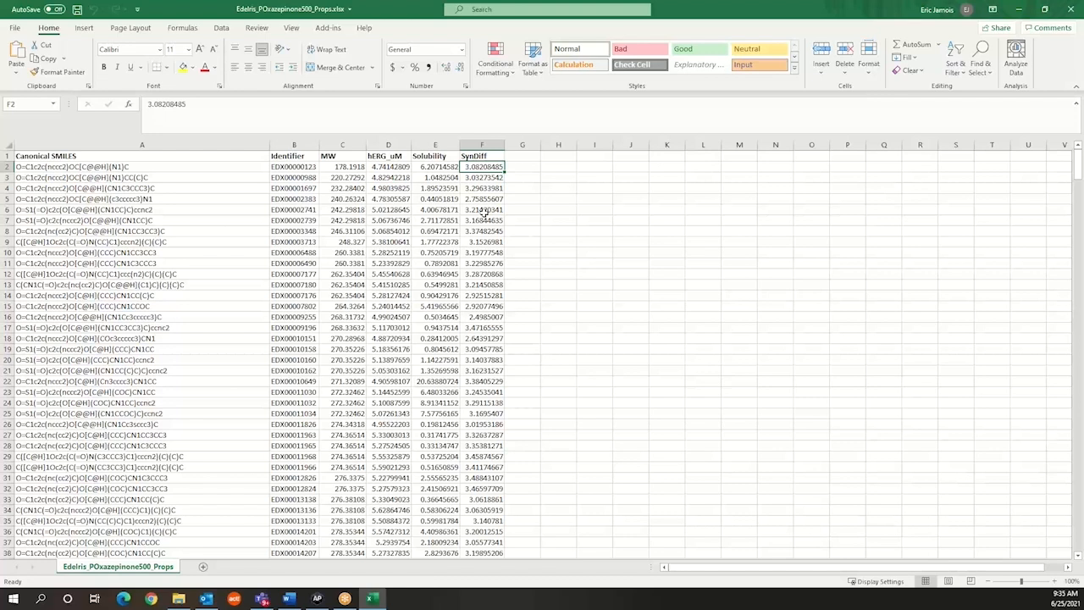
left_click(1045, 8)
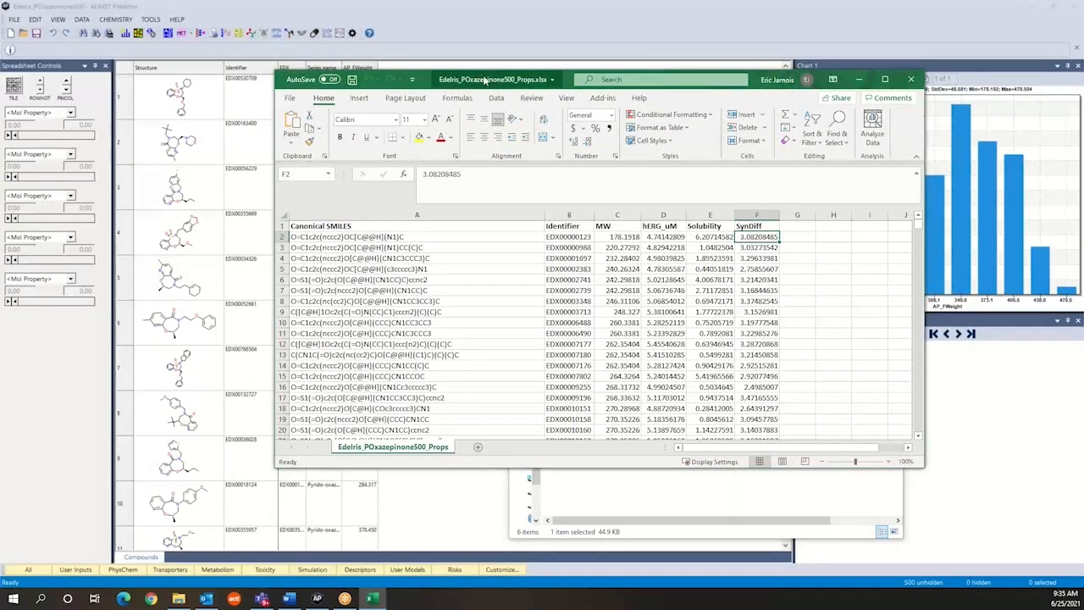
left_click_drag(495, 80, 603, 133)
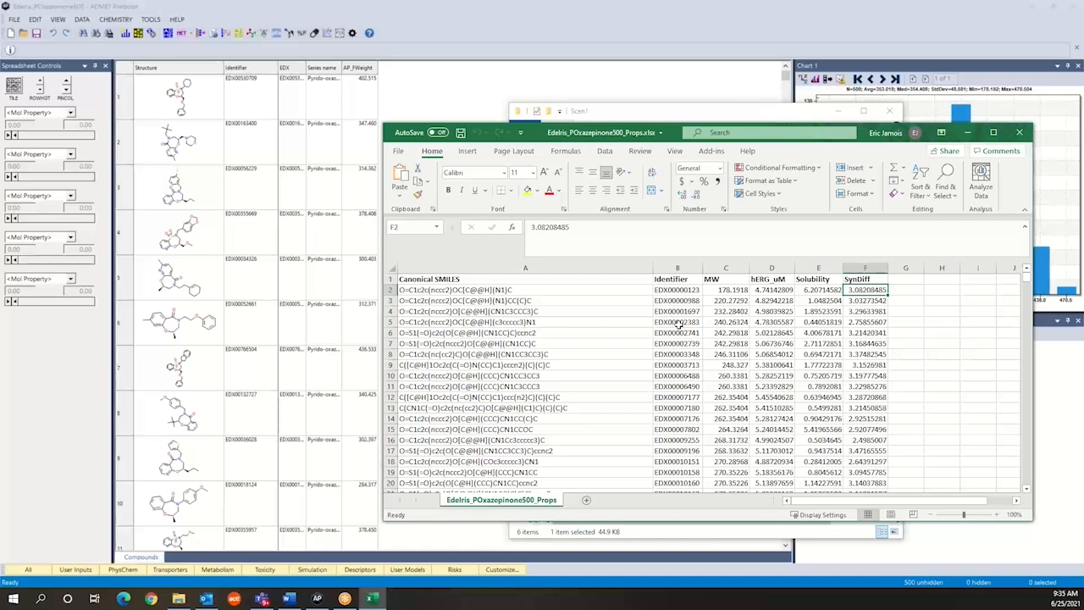
- Move the Identifier column in front of the Canonical SMILES column so that identifiers come first in the sheet
left_click(666, 267)
right_click(668, 269)
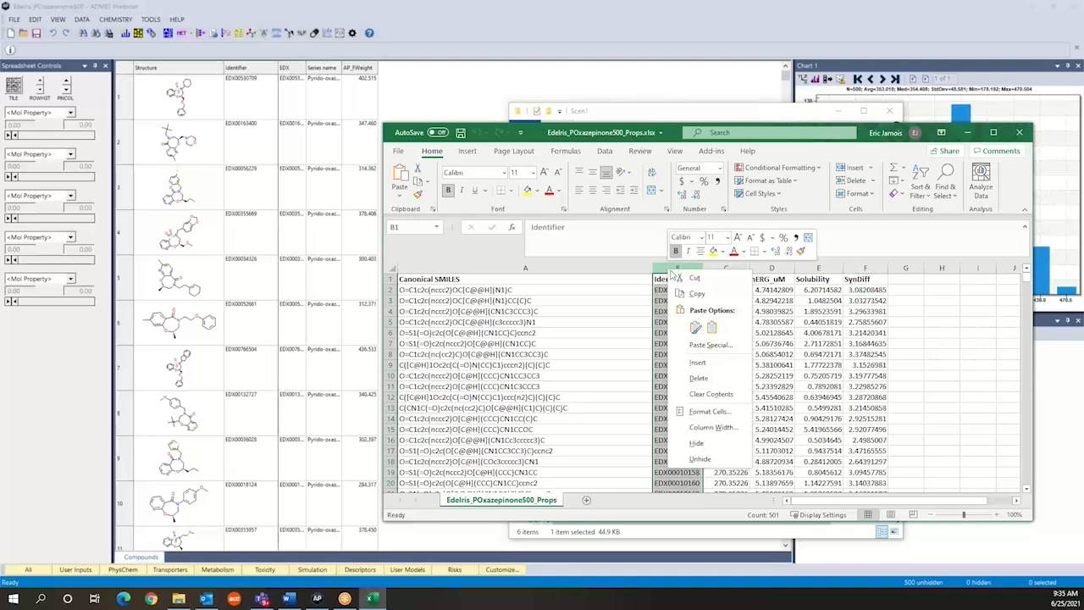
left_click(693, 278)
left_click(459, 268)
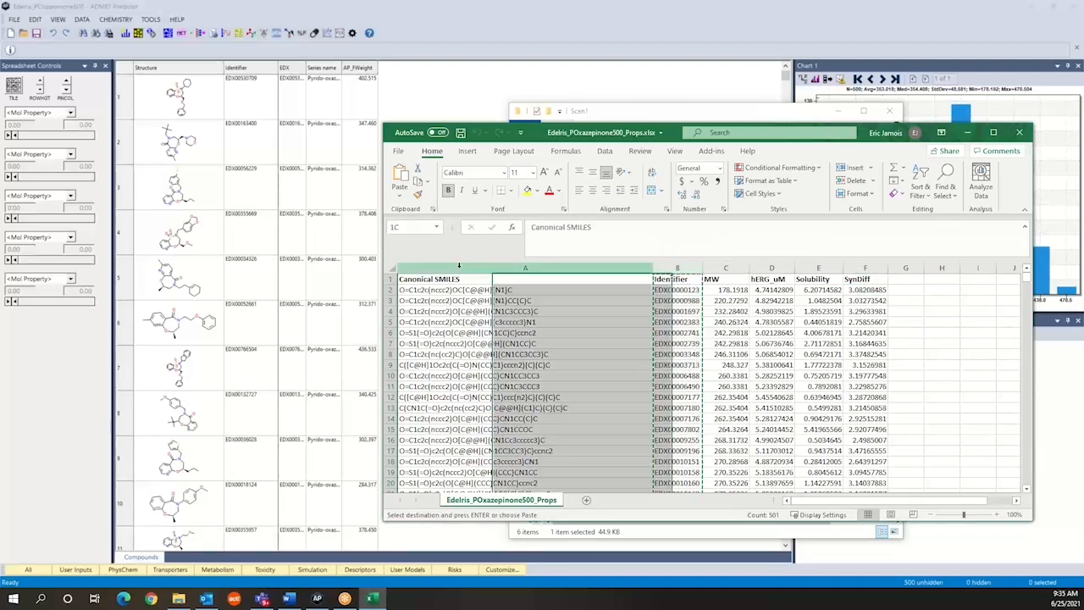
right_click(459, 268)
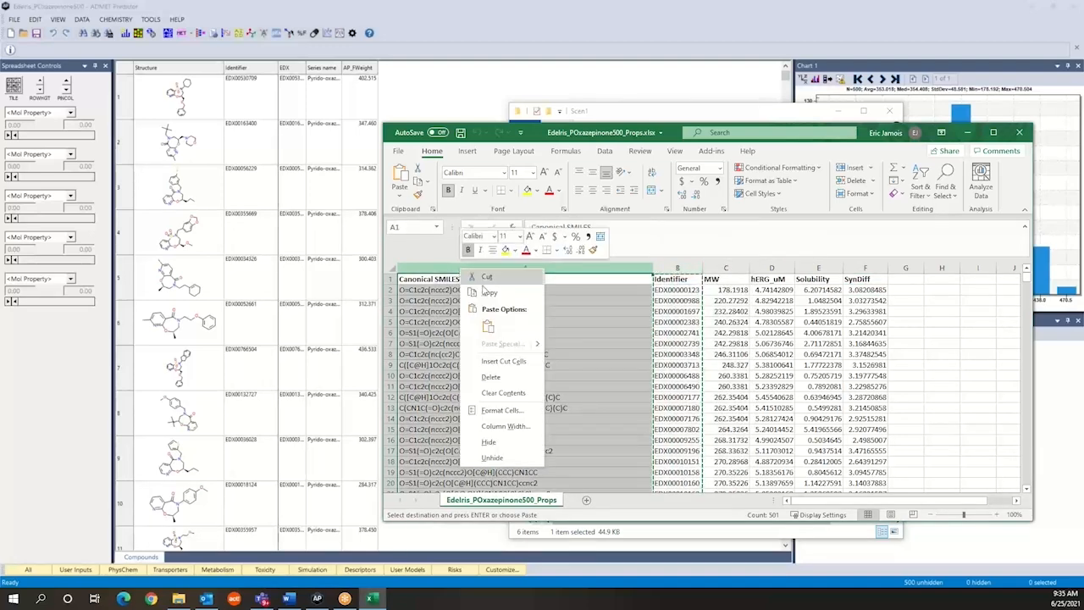
left_click(500, 365)
left_click(513, 386)
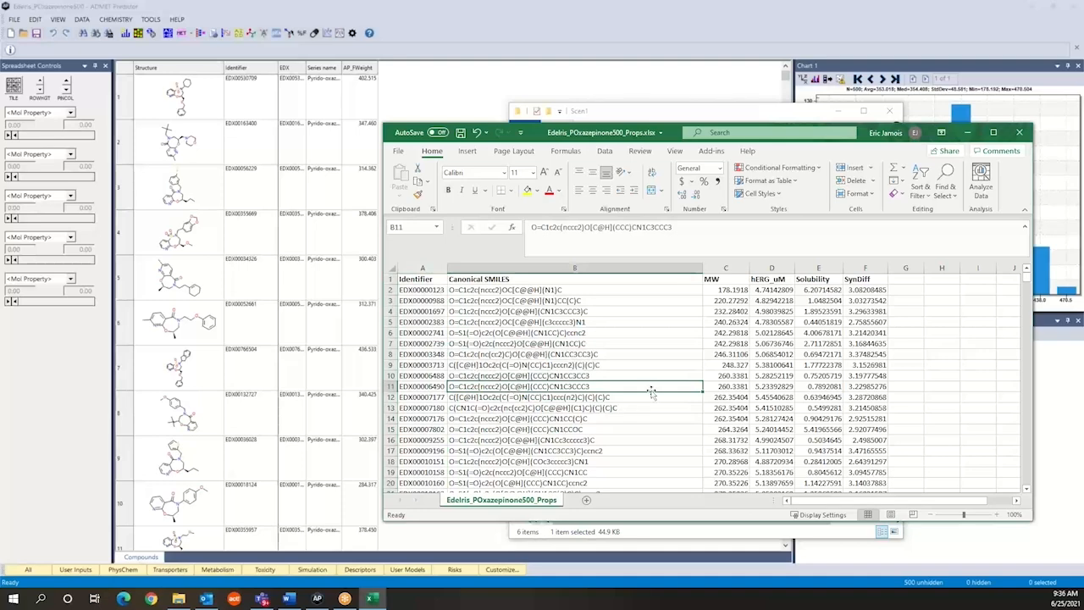
- Save the sheet as Edelris_POxazepinone500_Props in Text (Tab delimited) format in Scen1, close the workbook, and return to ADMET Predictor
left_click(397, 153)
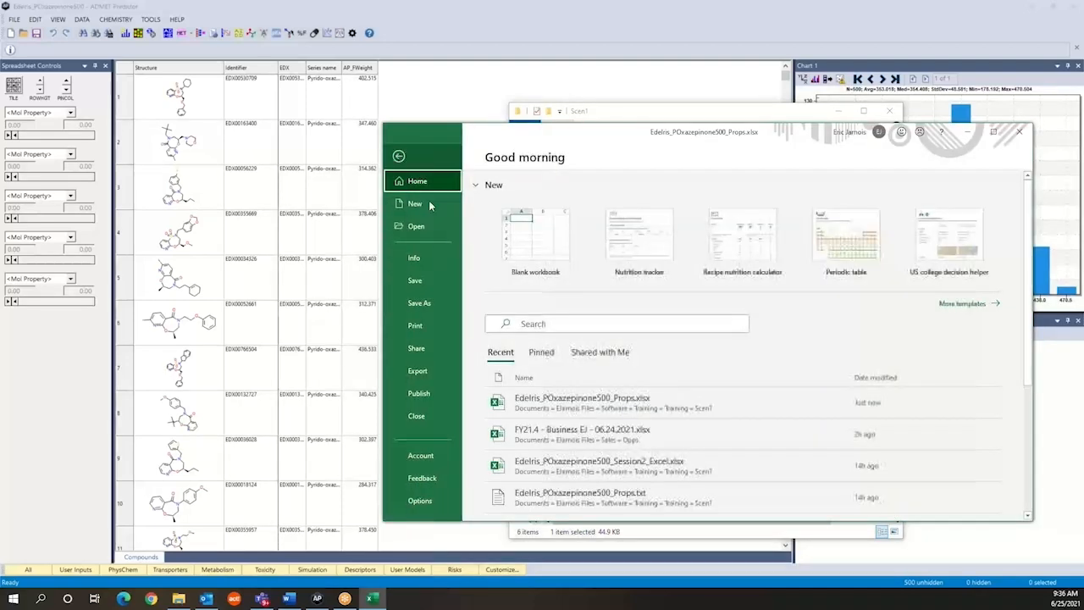
left_click(432, 303)
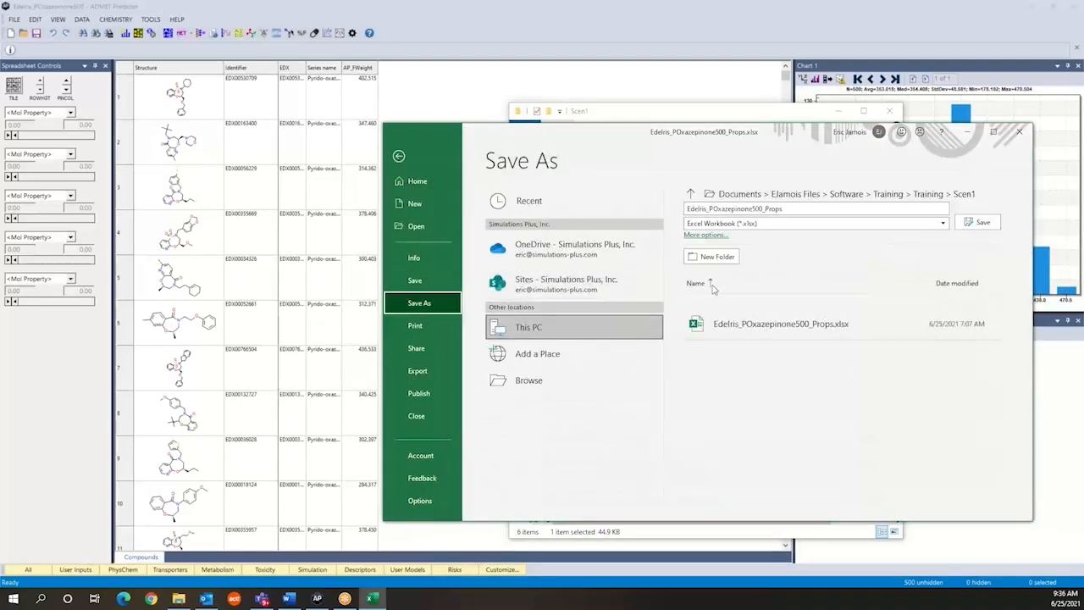
left_click(839, 225)
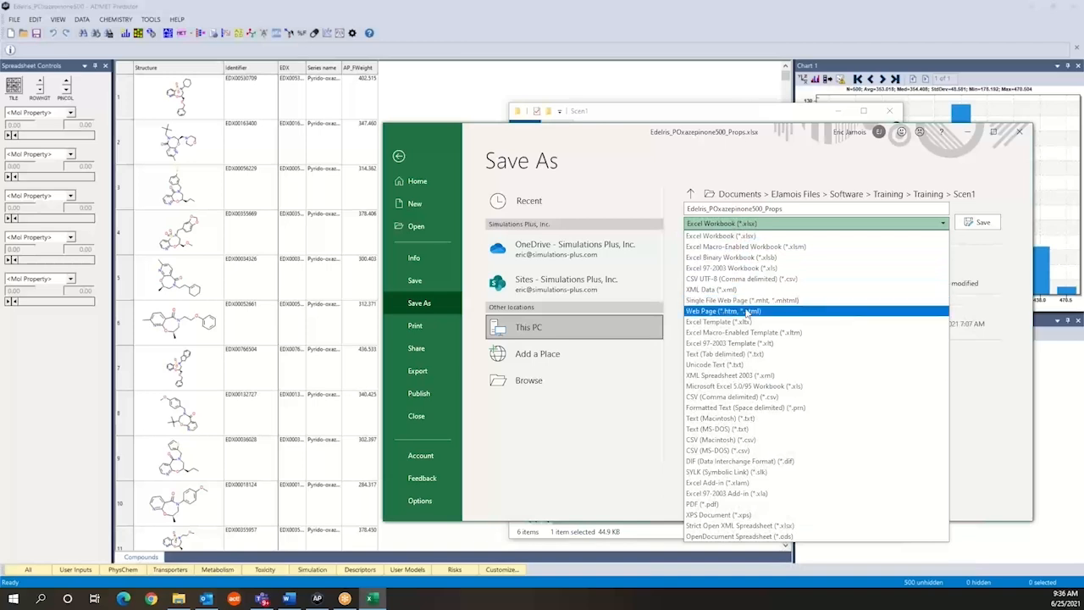
left_click(747, 355)
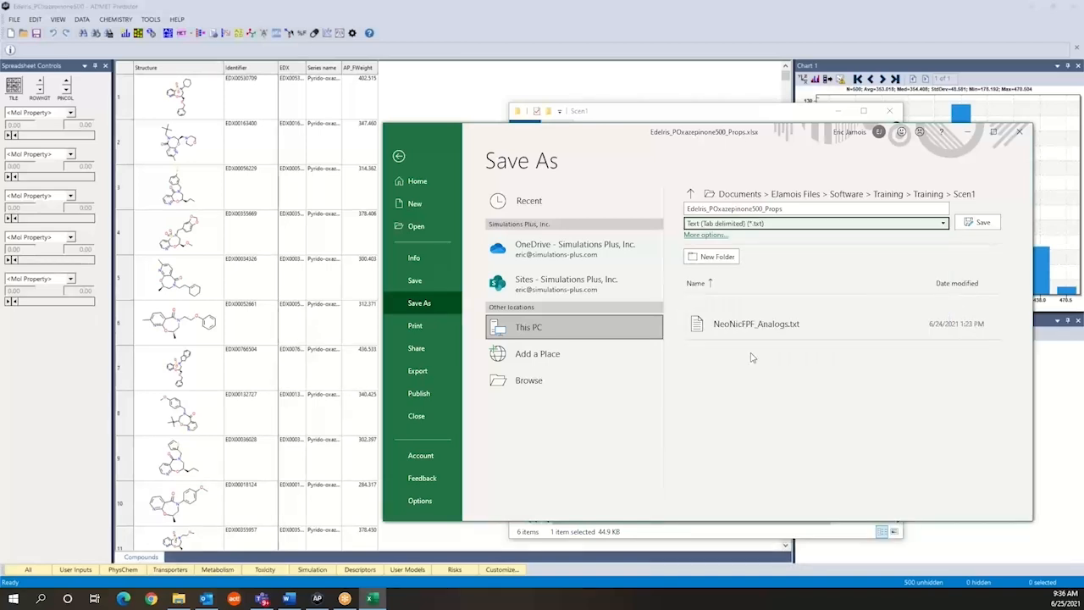
left_click(977, 224)
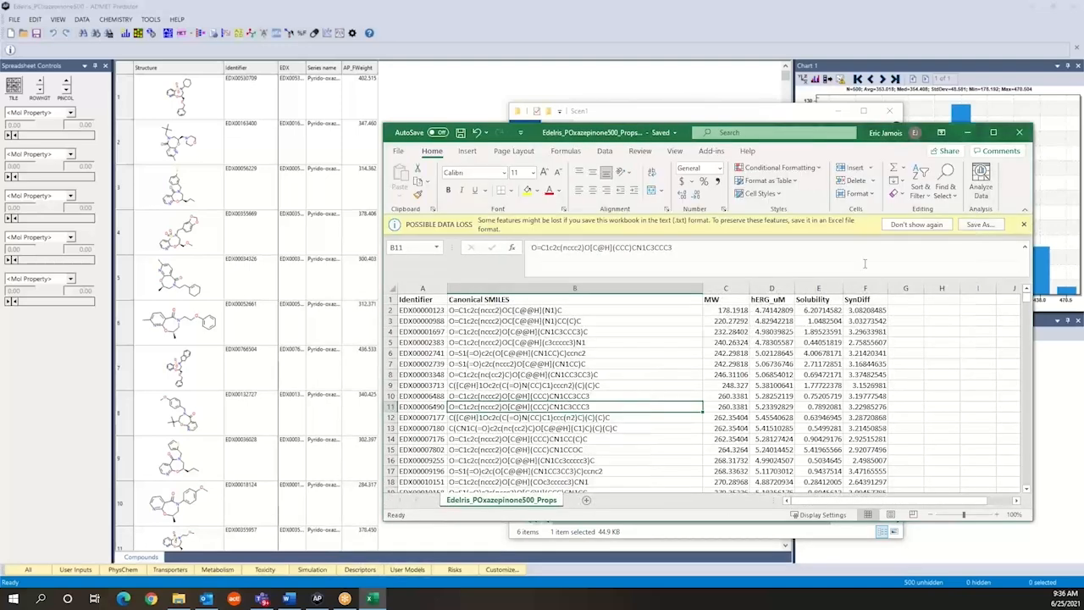
left_click(1021, 133)
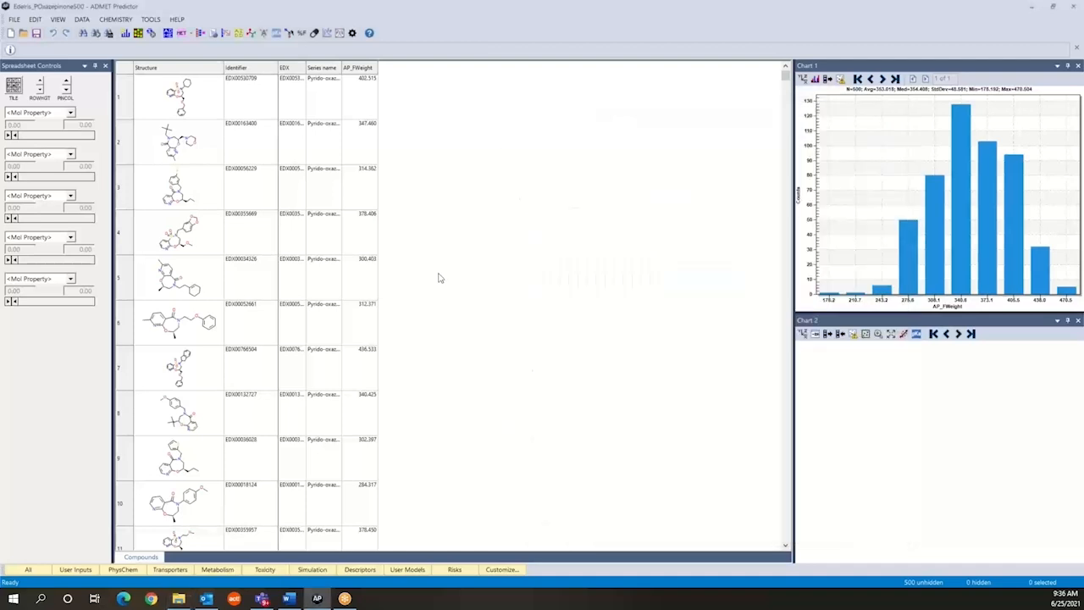
left_click(442, 277)
- Start a compound attribute import from Edelris_POxazepinone500_Props.txt, treating the first line as column labels, and proceed to the attribute selection
left_click(16, 21)
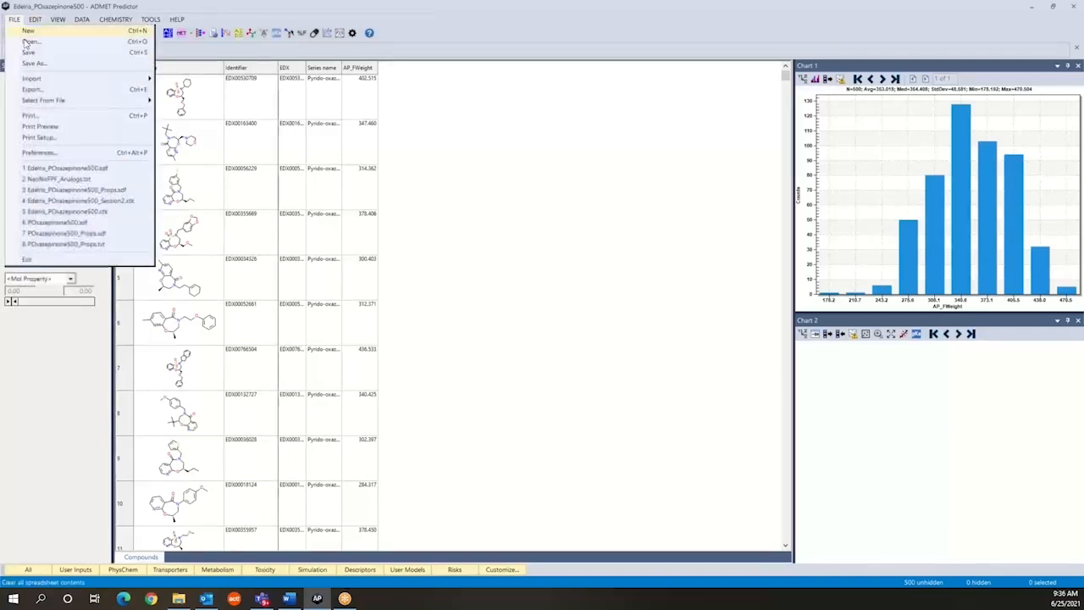
mouse_move(40, 80)
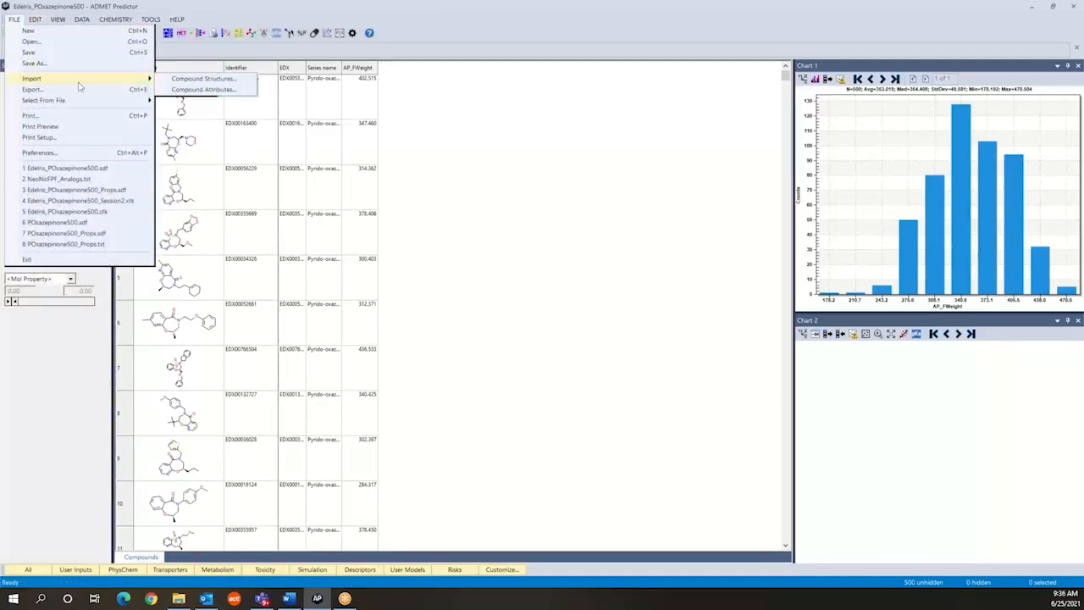
left_click(206, 91)
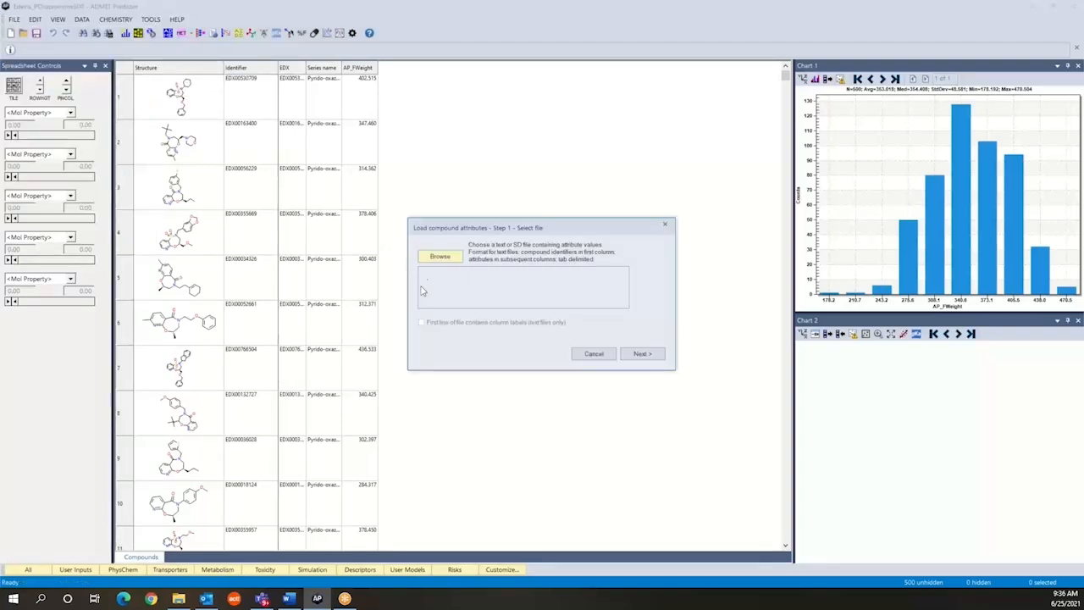
left_click(442, 258)
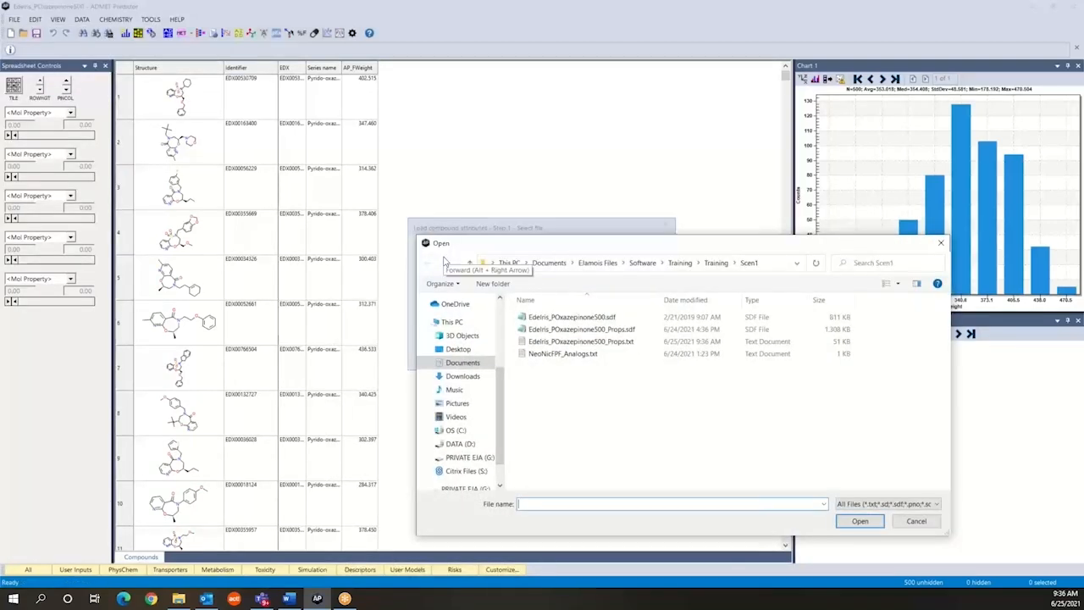
left_click(579, 347)
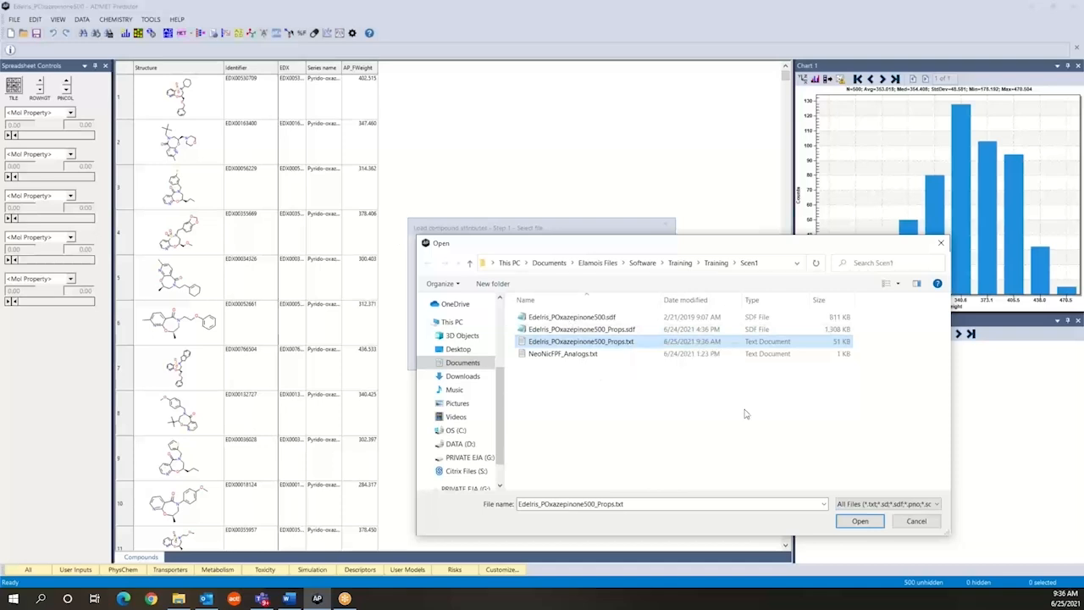
left_click(859, 522)
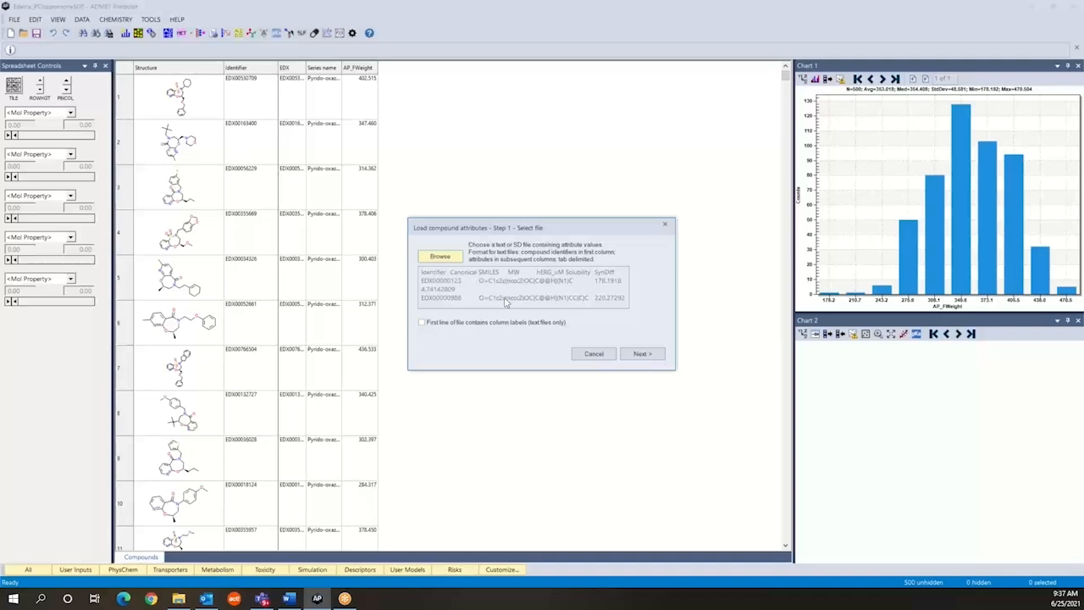
left_click(428, 326)
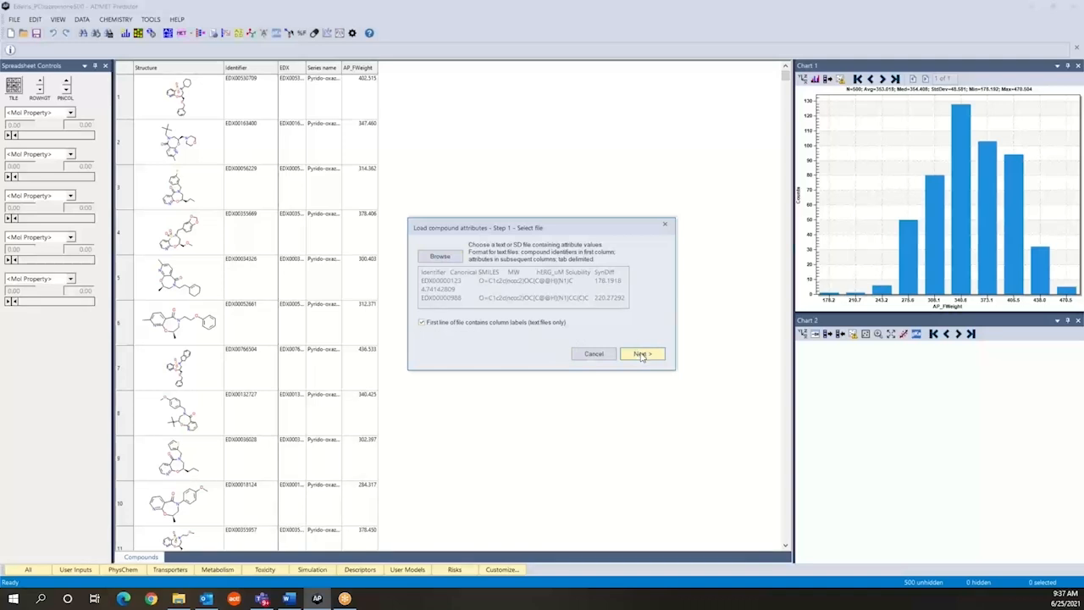
left_click(641, 355)
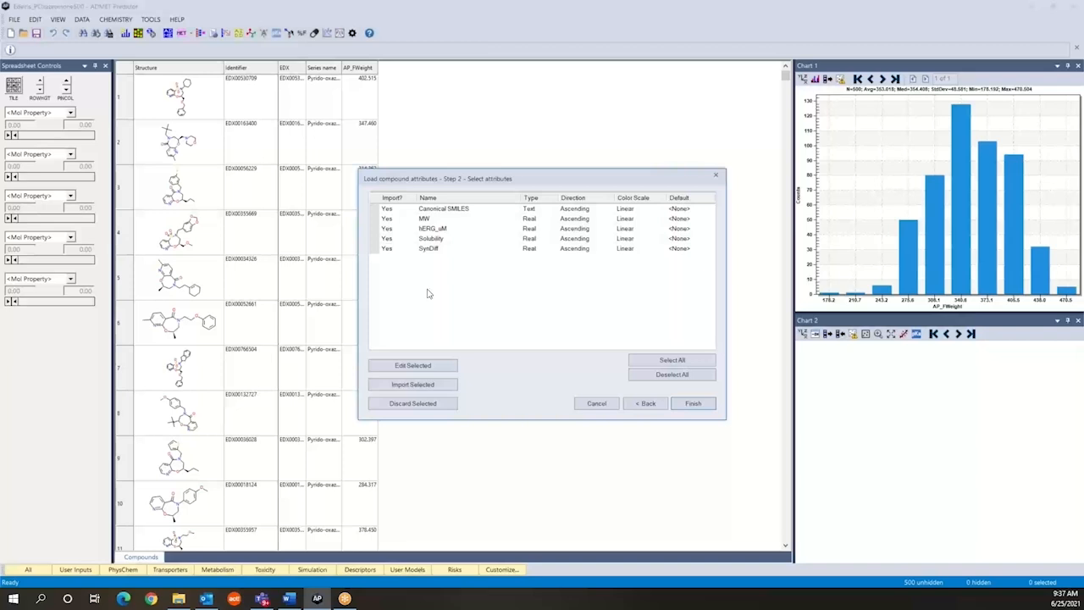
- Exclude the hERG_uM and Solubility attributes from the import, and mark both for import again
left_click_drag(393, 230, 397, 241)
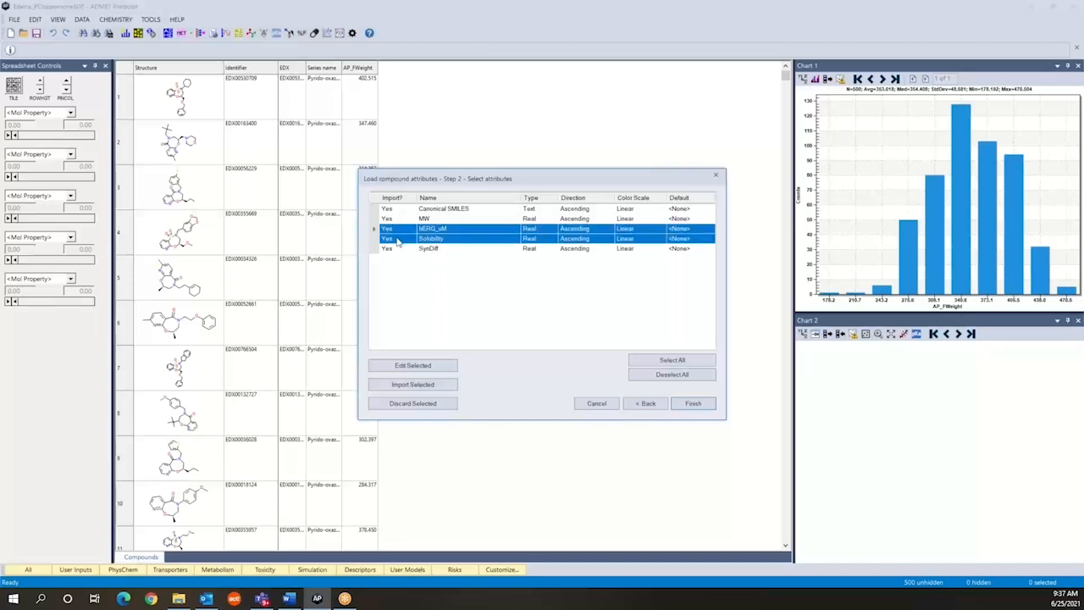
left_click(416, 405)
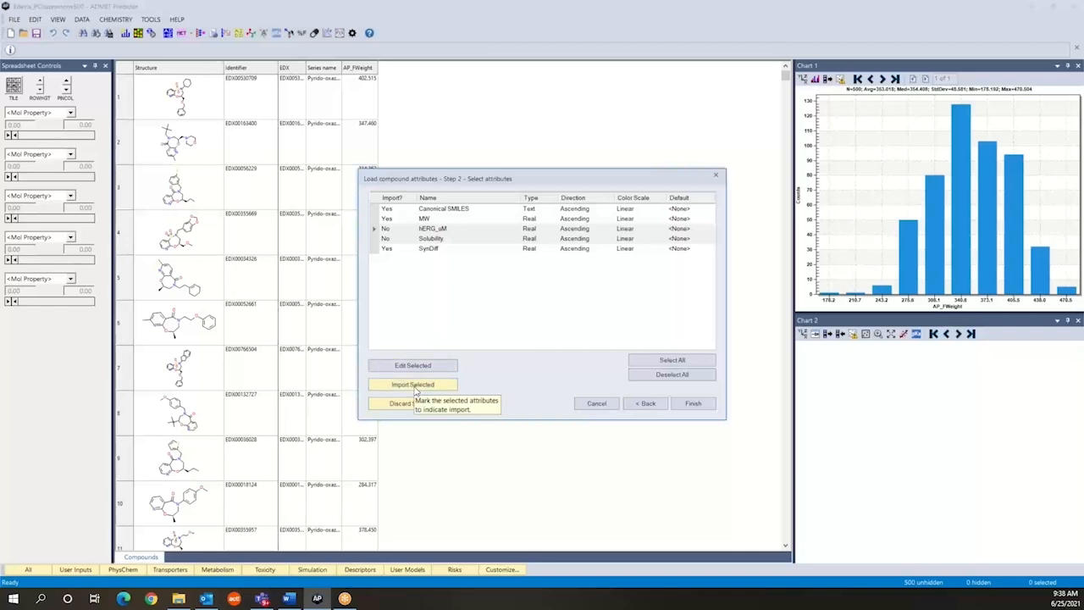
left_click(416, 387)
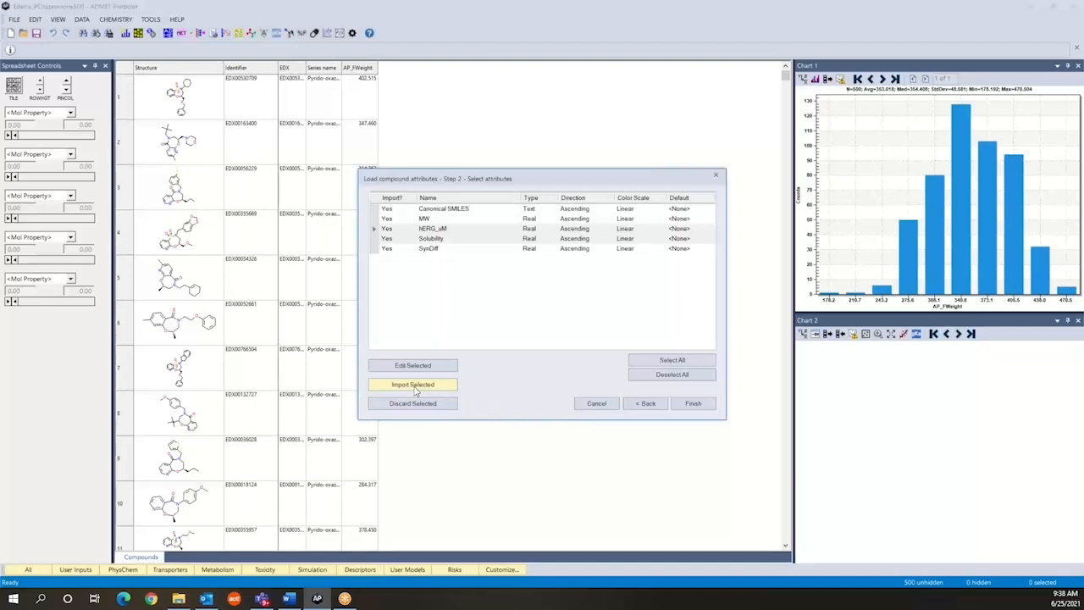
- Finish importing the Canonical SMILES, MW, hERG_uM, Solubility and SynDiff attributes into the compound spreadsheet
left_click(694, 404)
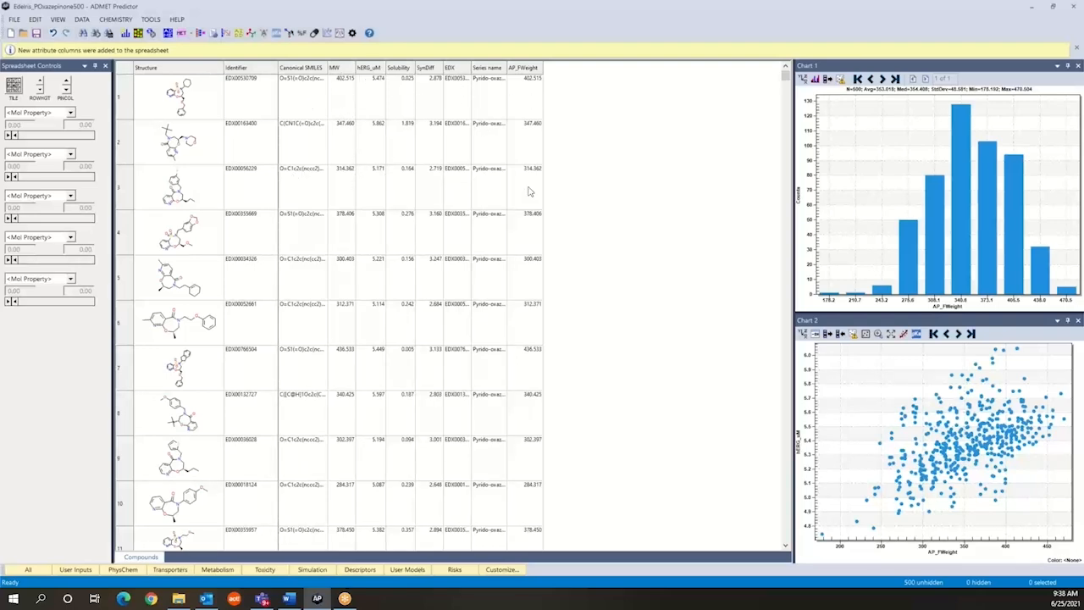
- Modify the Chart 2 scatter plot to show AP_FWeight on the X axis and MW on the Y axis
left_click(803, 335)
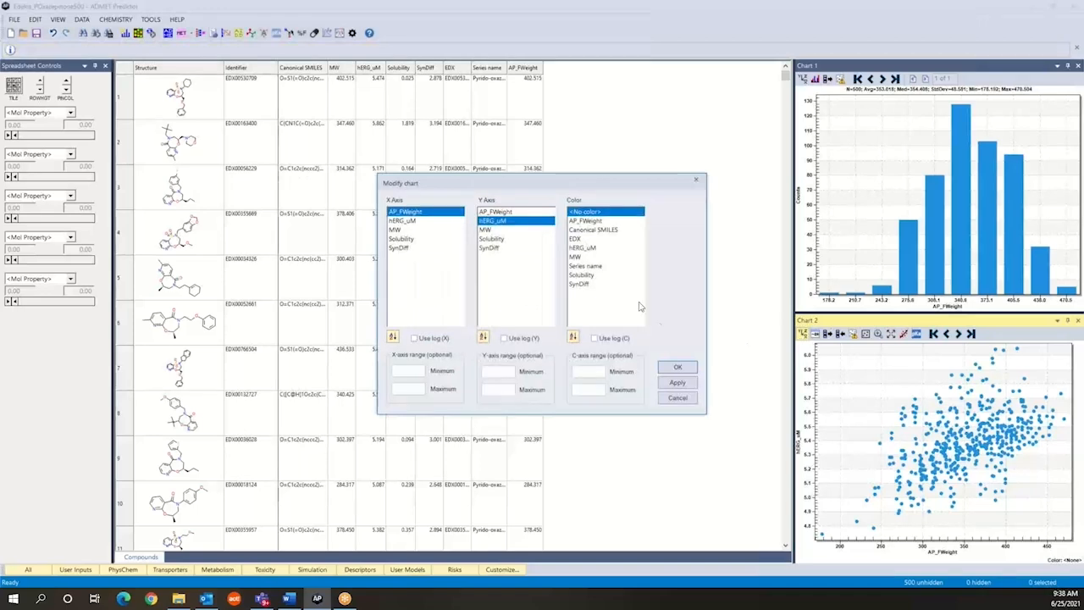
left_click(401, 230)
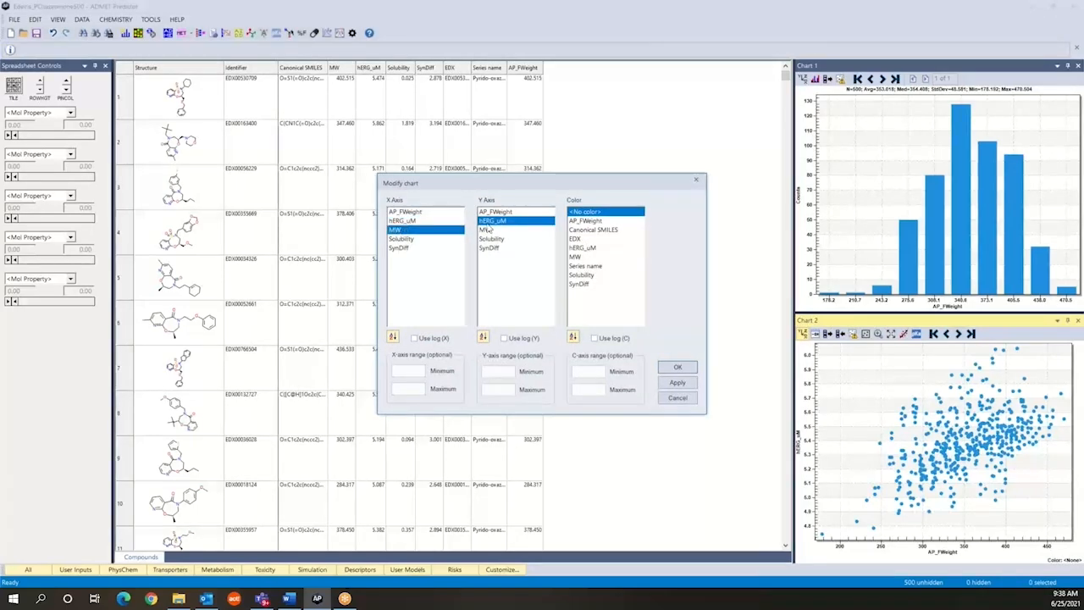
left_click(422, 212)
left_click(486, 230)
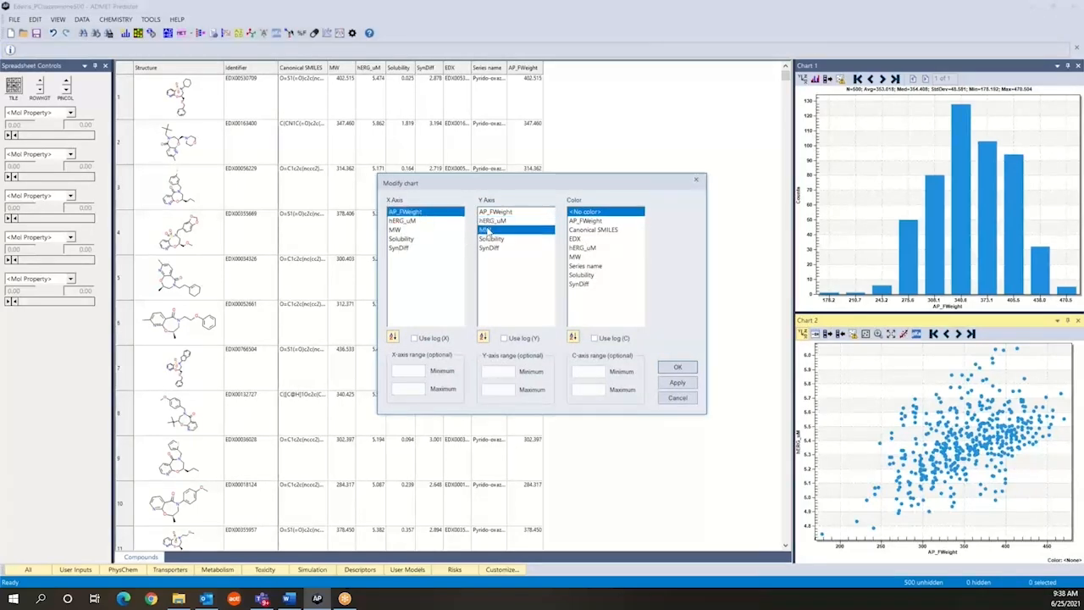
left_click(678, 368)
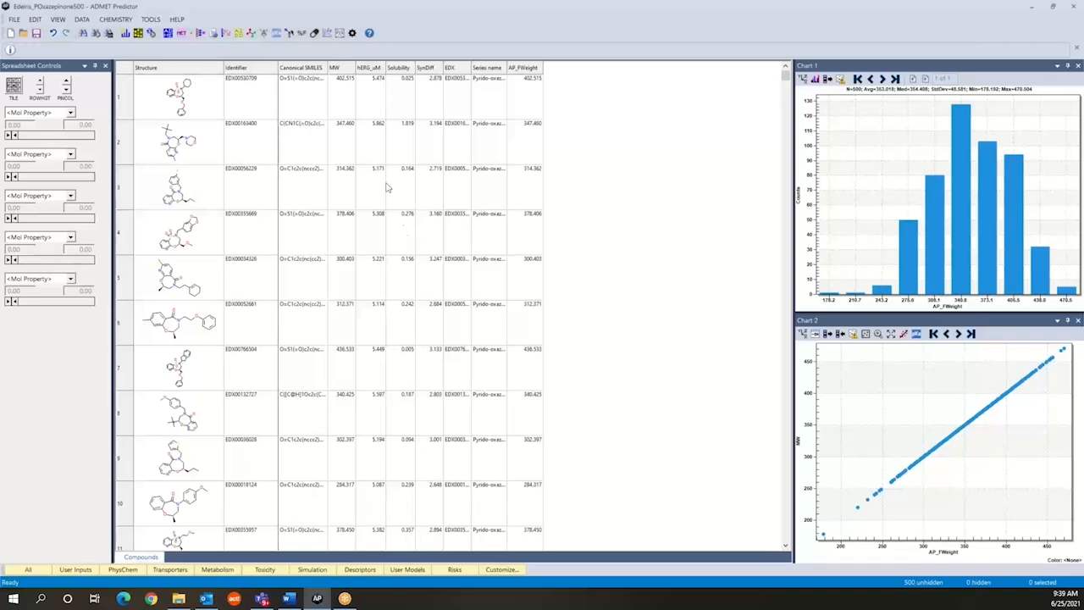
- Save the session in the Scen1 folder as the XTK file Edelris_POxazepinone500_Session1
left_click(15, 19)
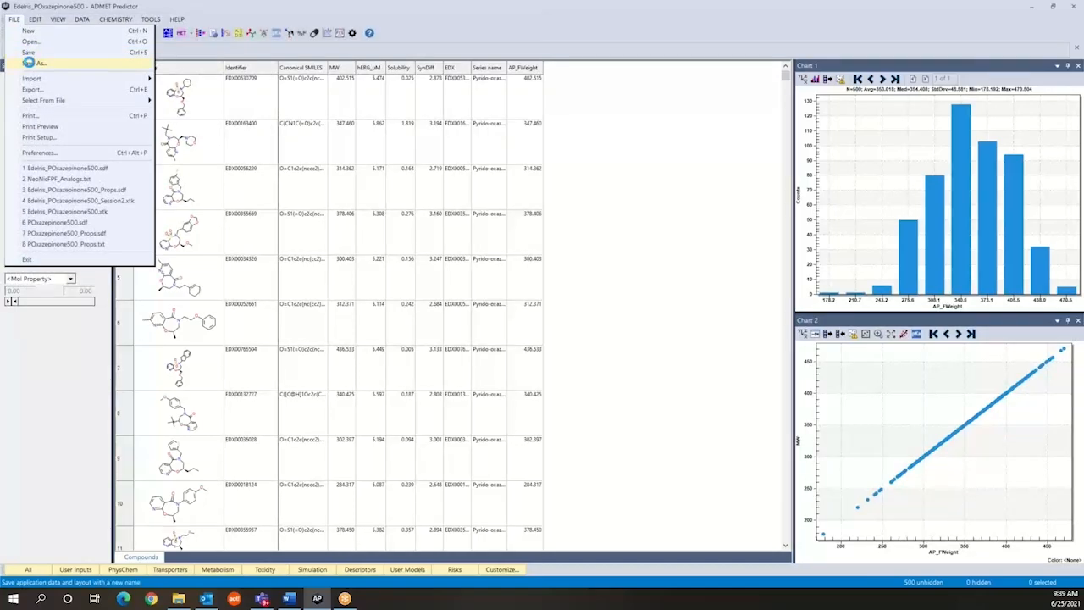
left_click(33, 64)
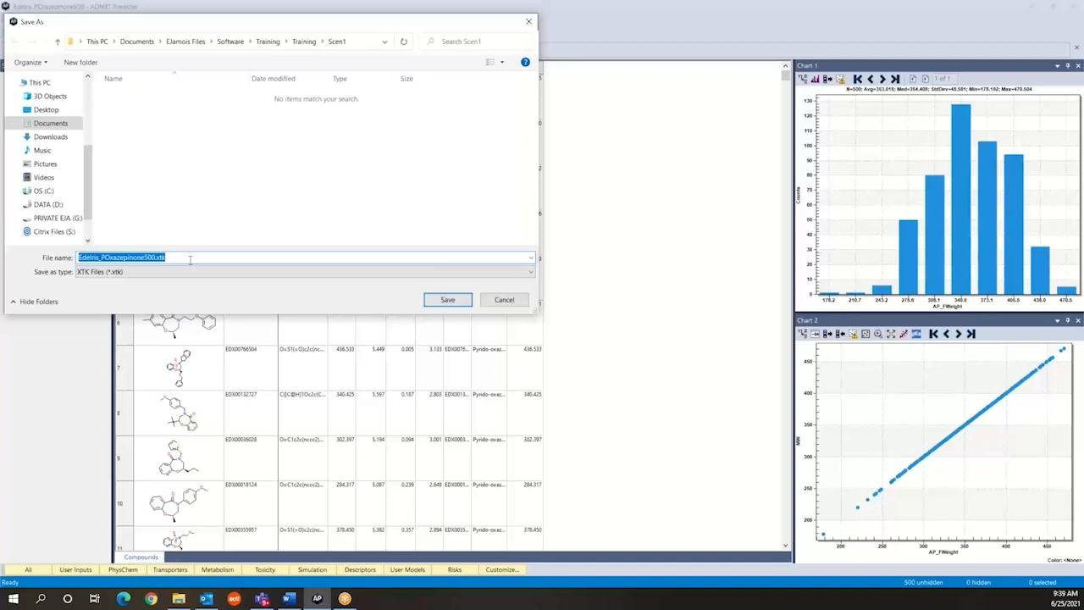
left_click(155, 256)
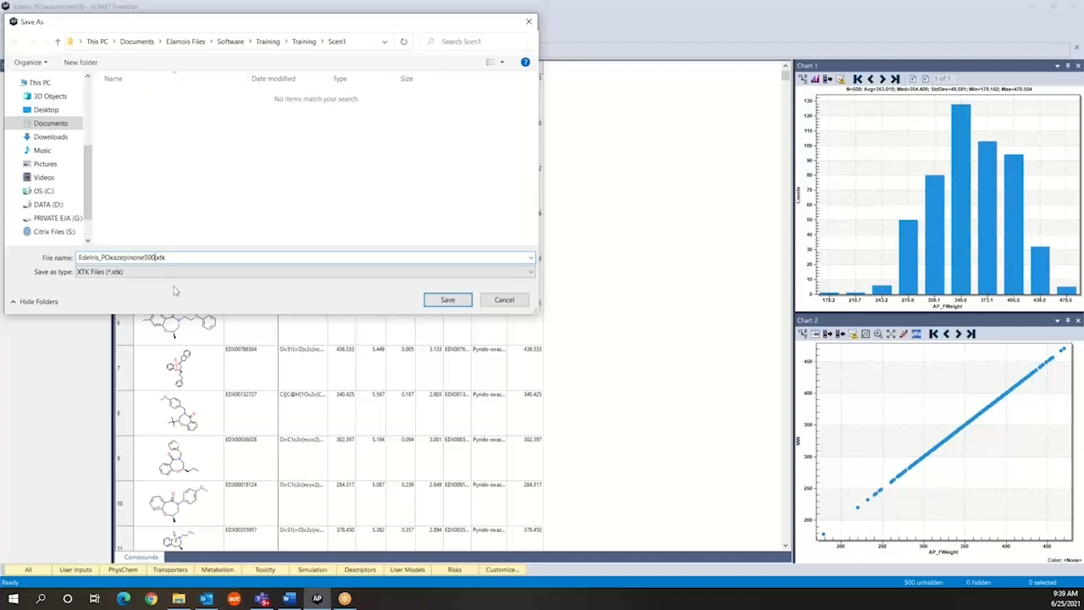
type("_Session1")
left_click(459, 305)
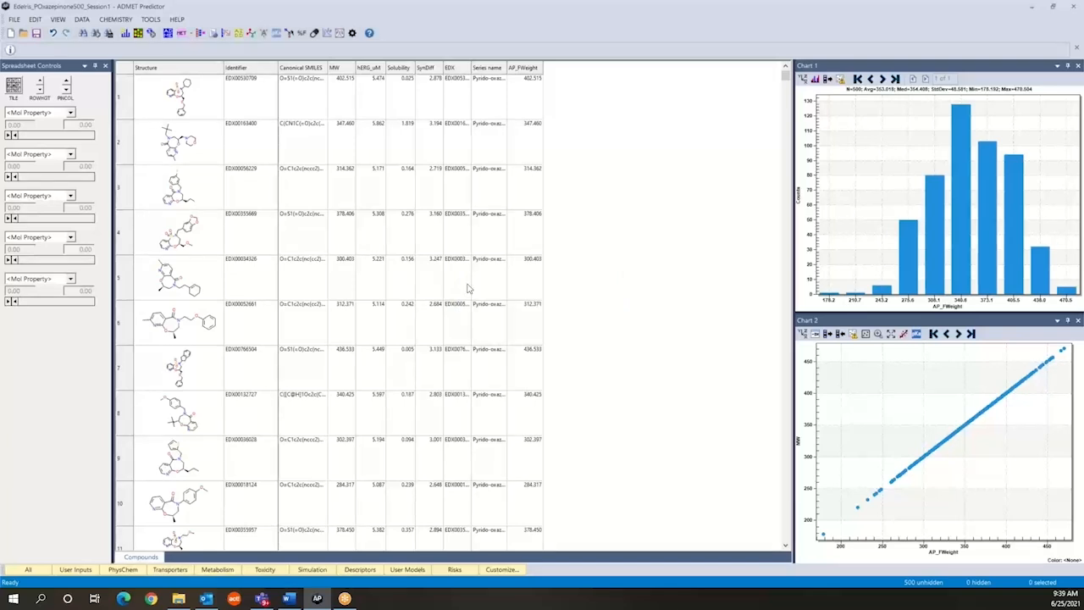
- Exit ADMET Predictor, restart it, and open the saved session Edelris_POxazepinone500_Session1.xtk from Scen1
left_click(15, 19)
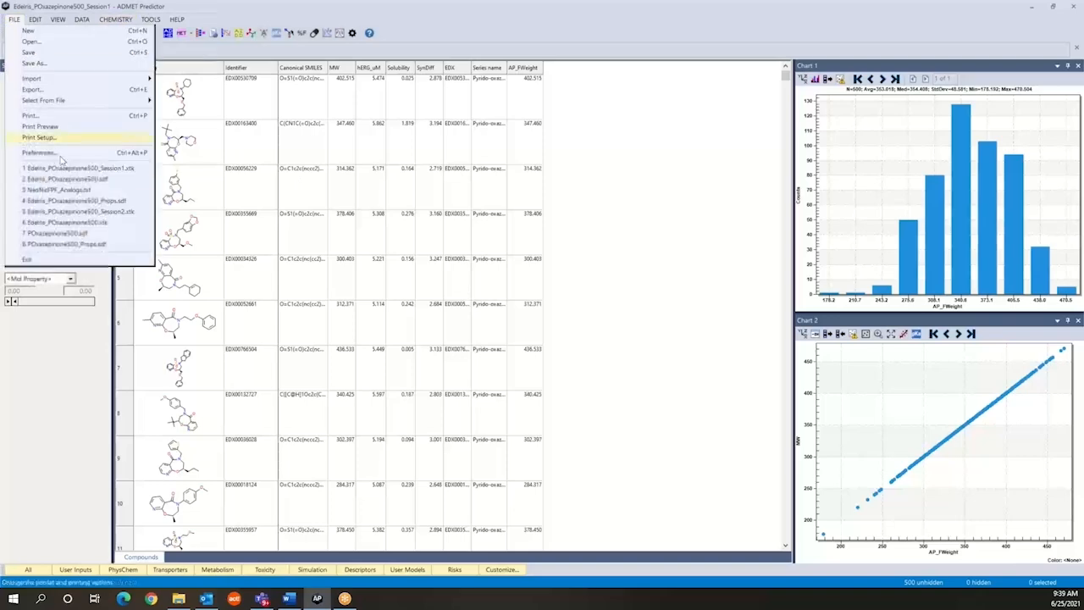
left_click(63, 266)
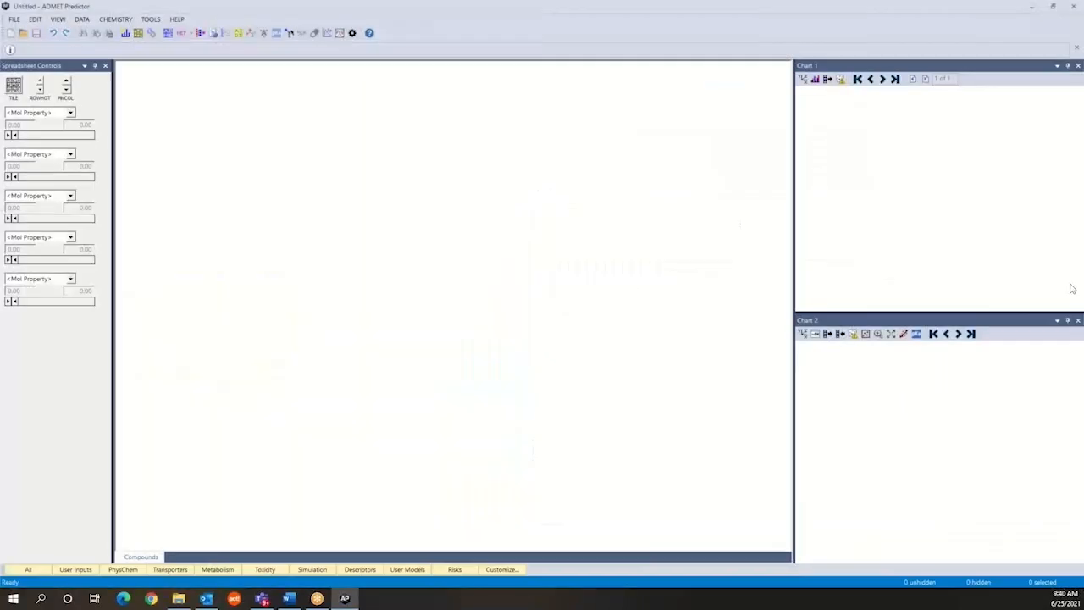
left_click(17, 19)
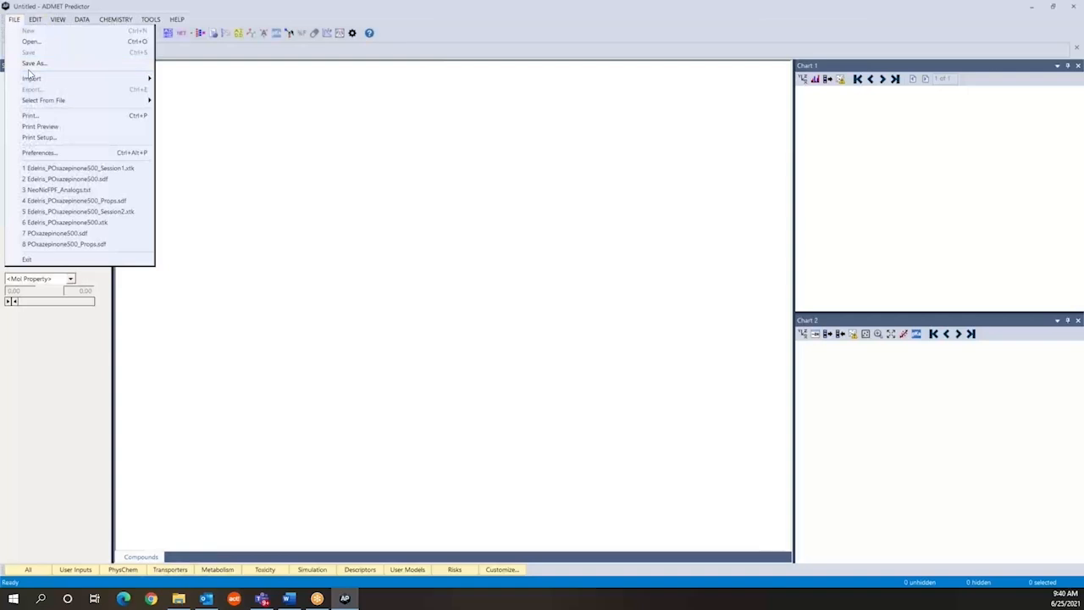
left_click(34, 41)
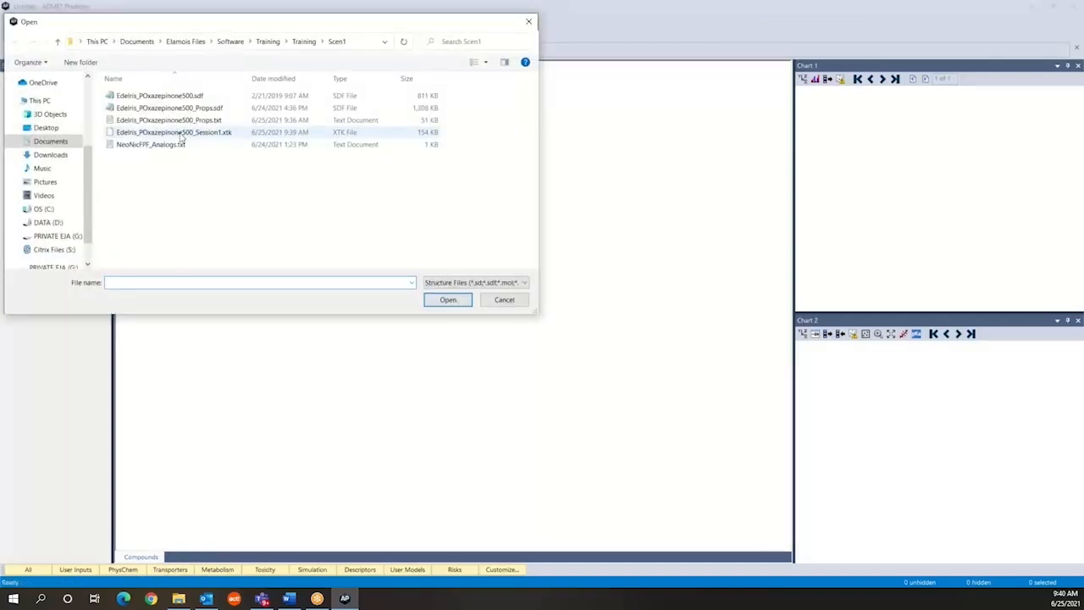
left_click(164, 138)
left_click(446, 302)
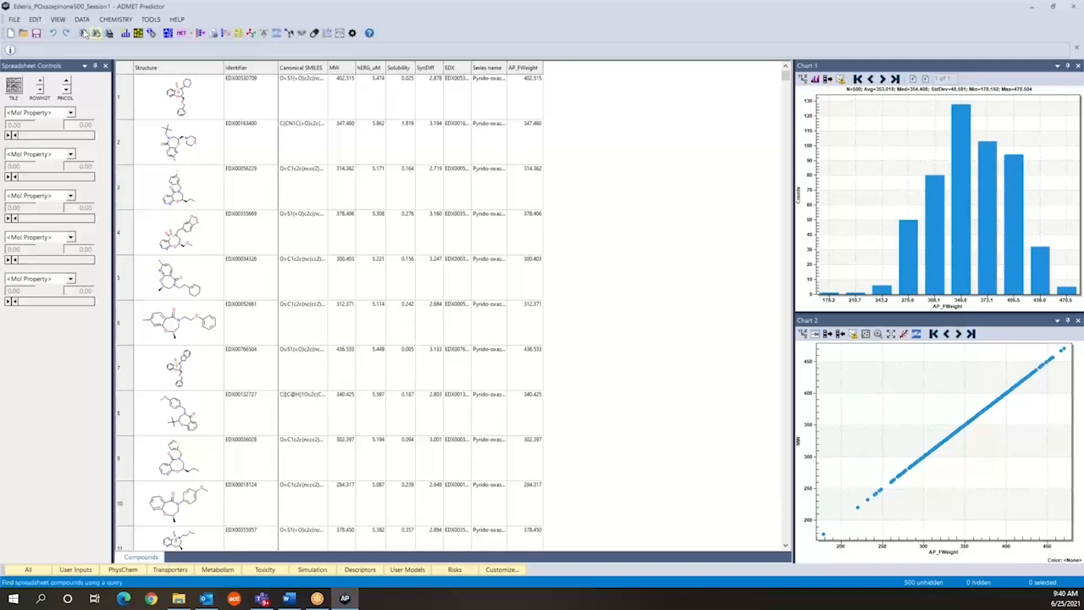
- Calculate only the Toxicity properties for the compounds, leaving out physicochemical, transporter, metabolism and modeling descriptor properties
left_click(78, 20)
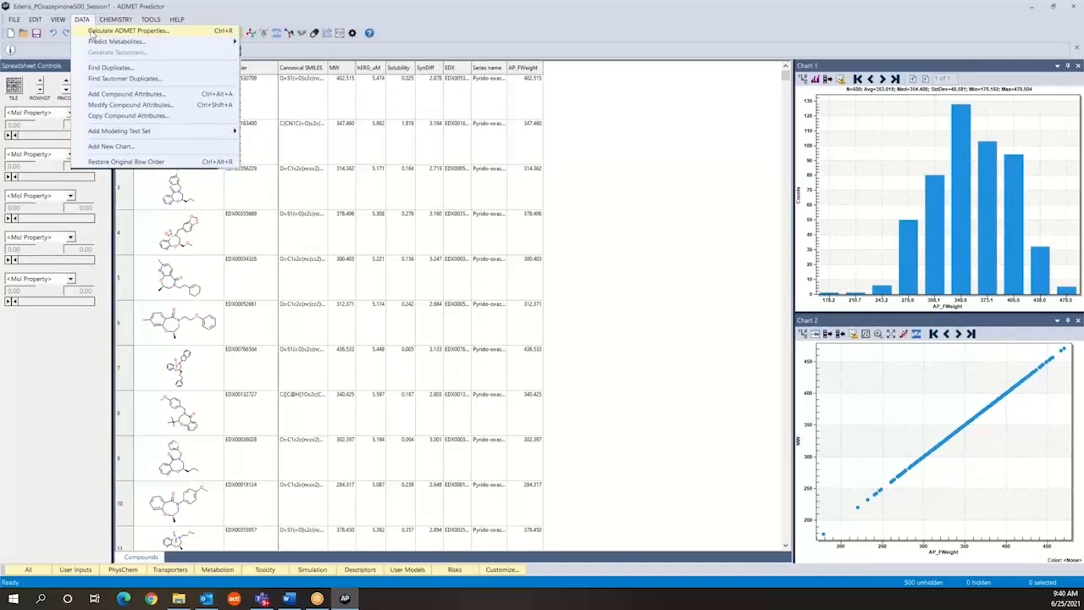
left_click(93, 31)
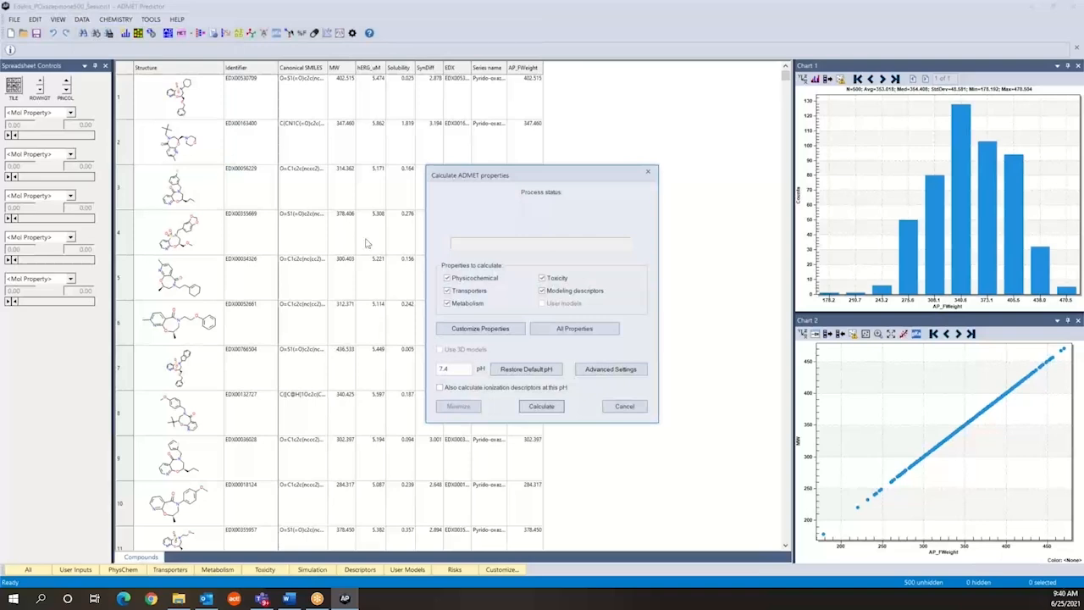
left_click(447, 278)
left_click(447, 291)
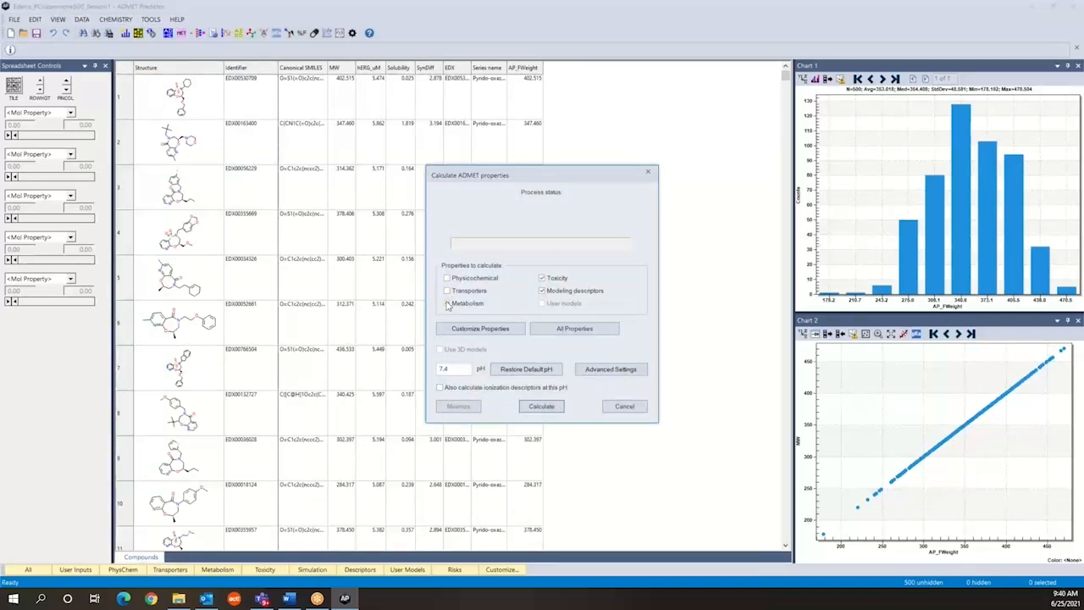
left_click(447, 304)
left_click(542, 292)
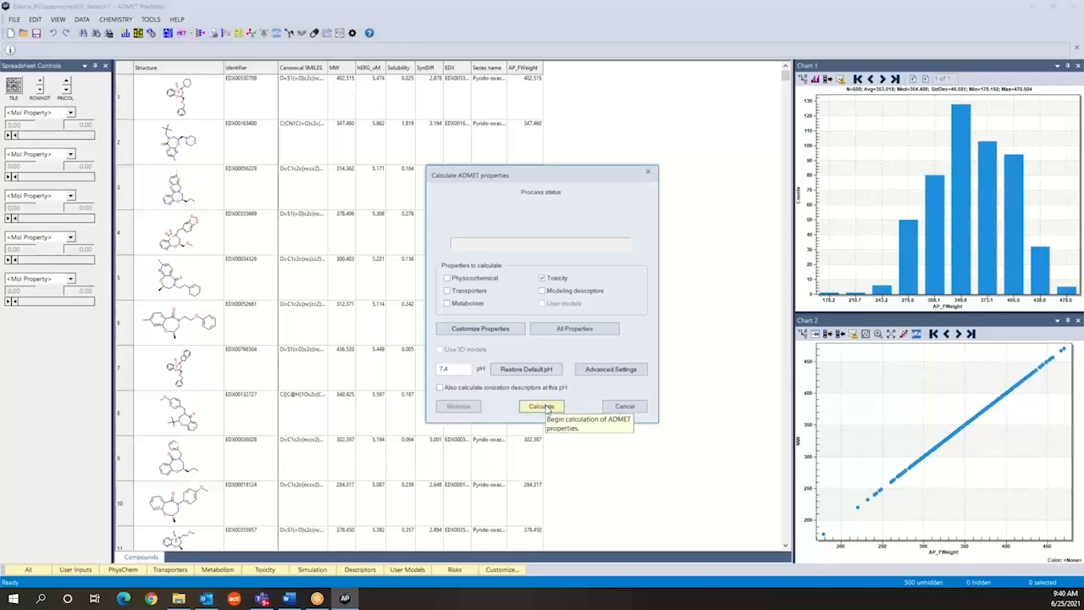
left_click(546, 407)
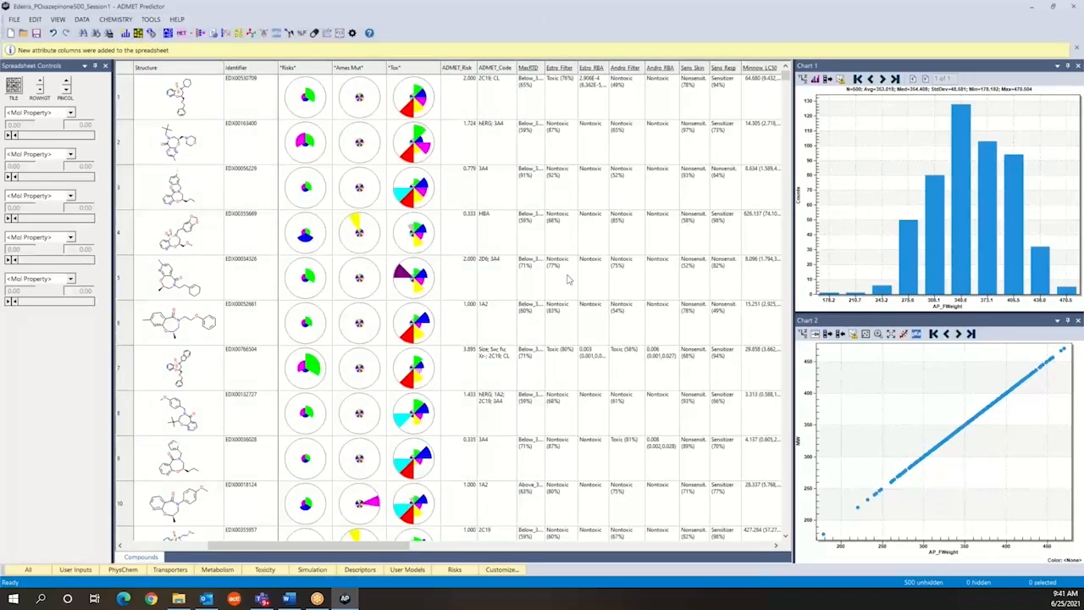
- Change the Chart 1 histogram to plot the ADMET_Risk attribute
mouse_move(405, 141)
left_click_drag(387, 543, 289, 546)
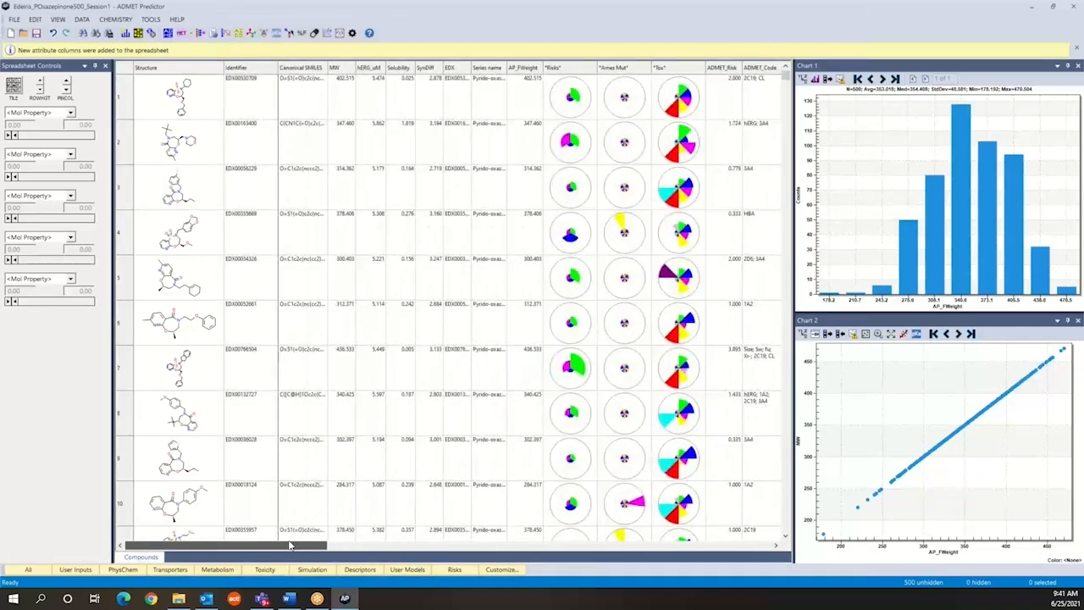
left_click(804, 78)
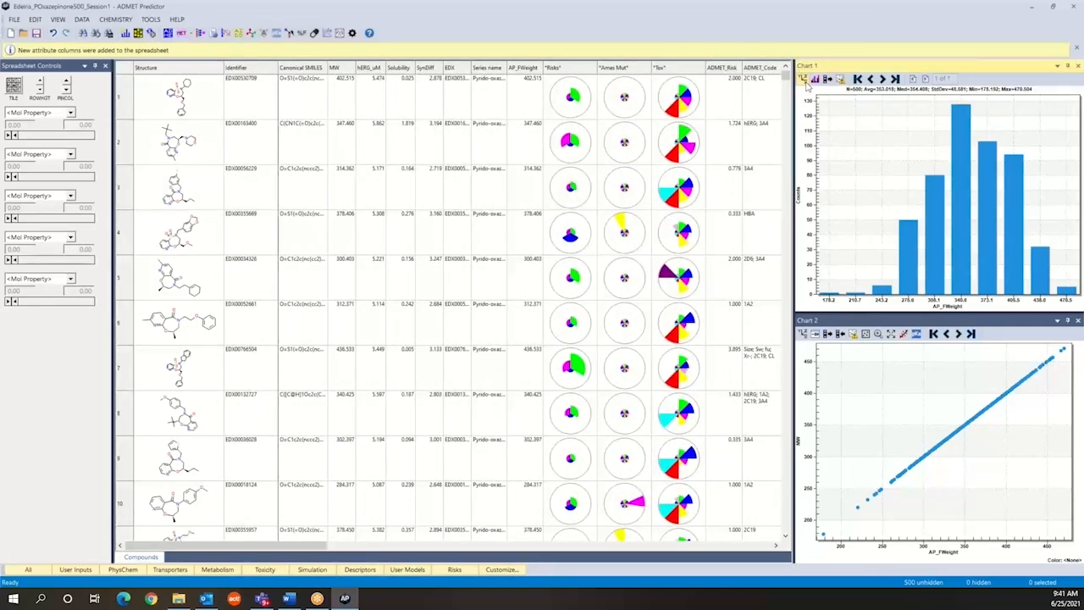
left_click(388, 227)
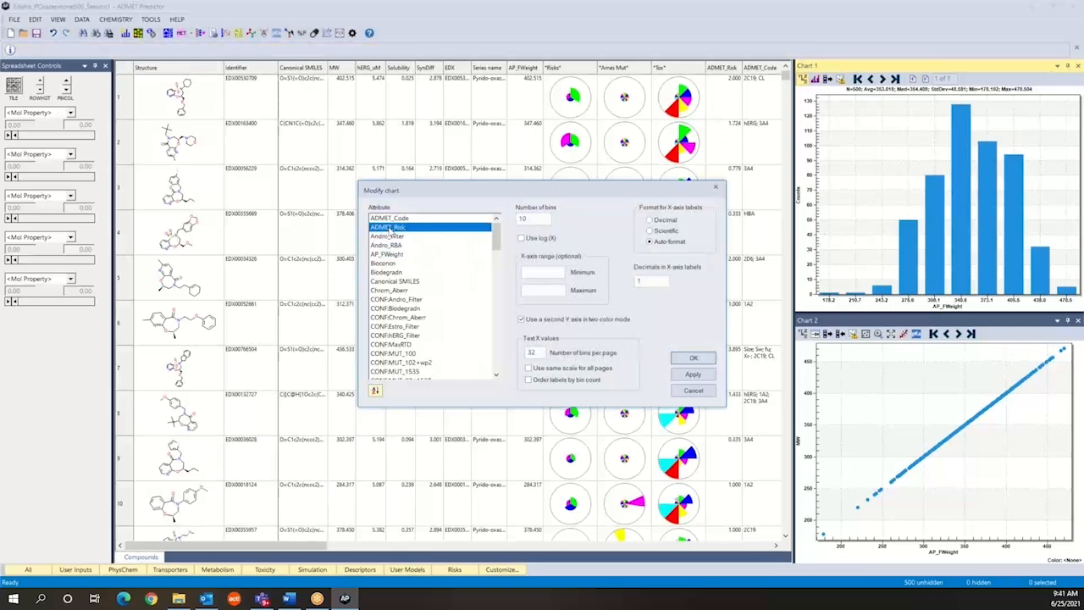
left_click(691, 359)
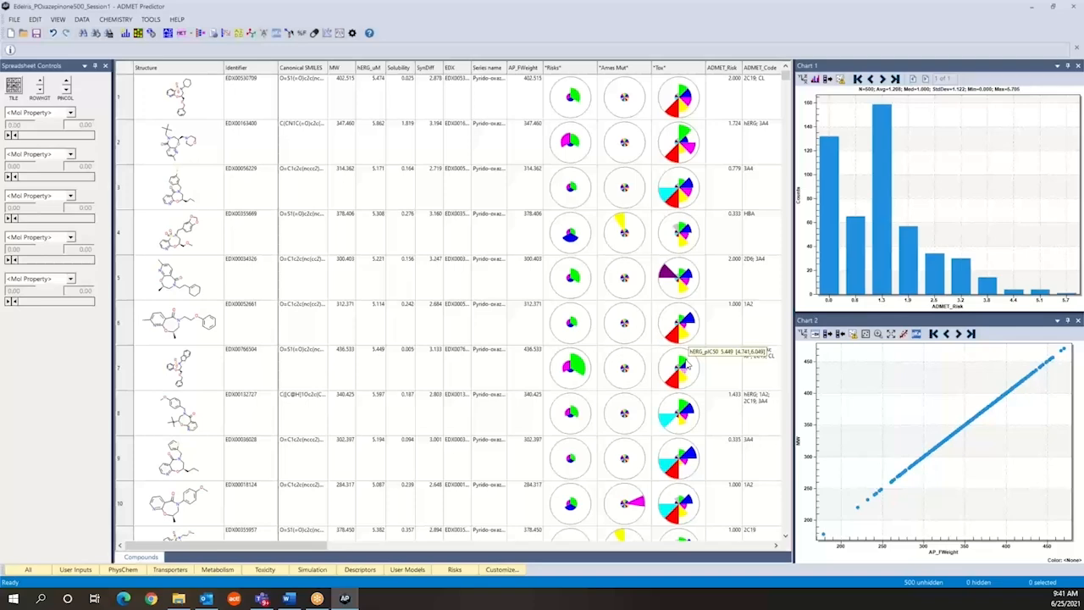
- Start exporting the compounds to Scen1 as an Excel Workbook (*.xlsx) named Edelris_POxazepinone500_Session1_export
left_click(17, 19)
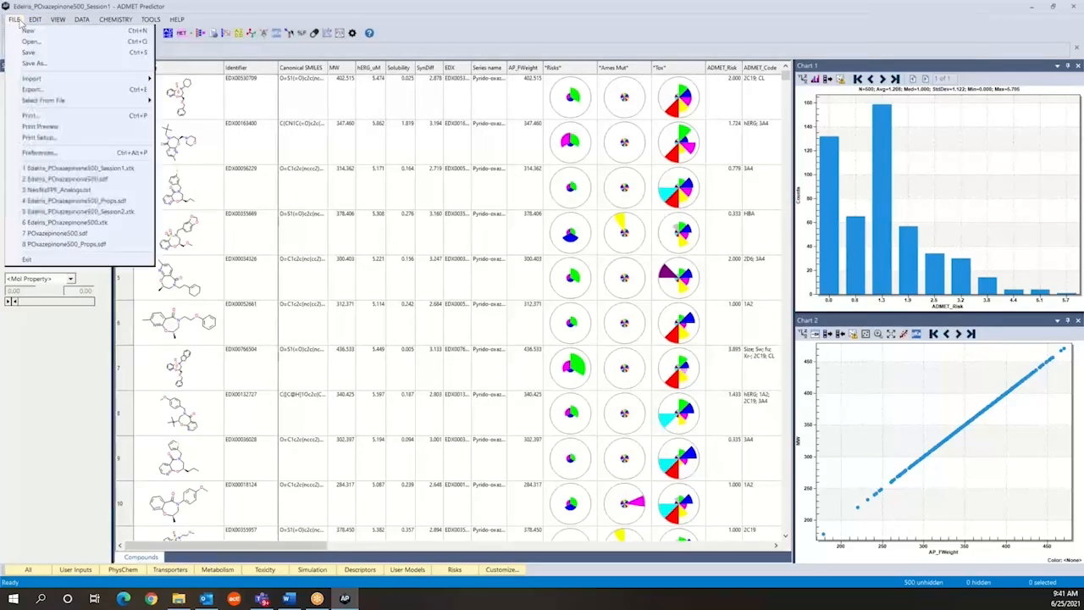
left_click(37, 90)
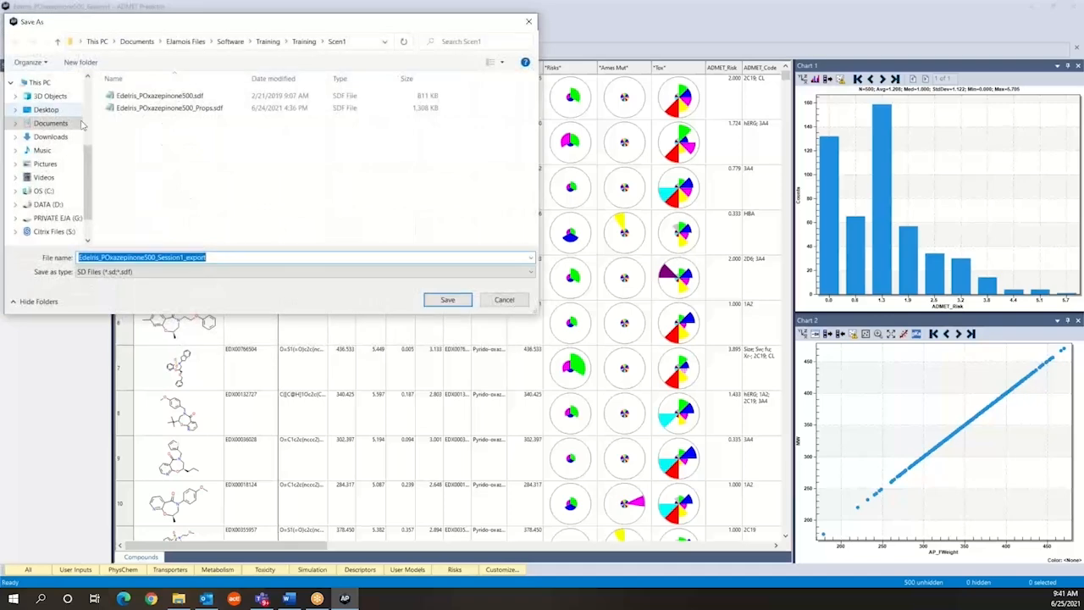
left_click(129, 272)
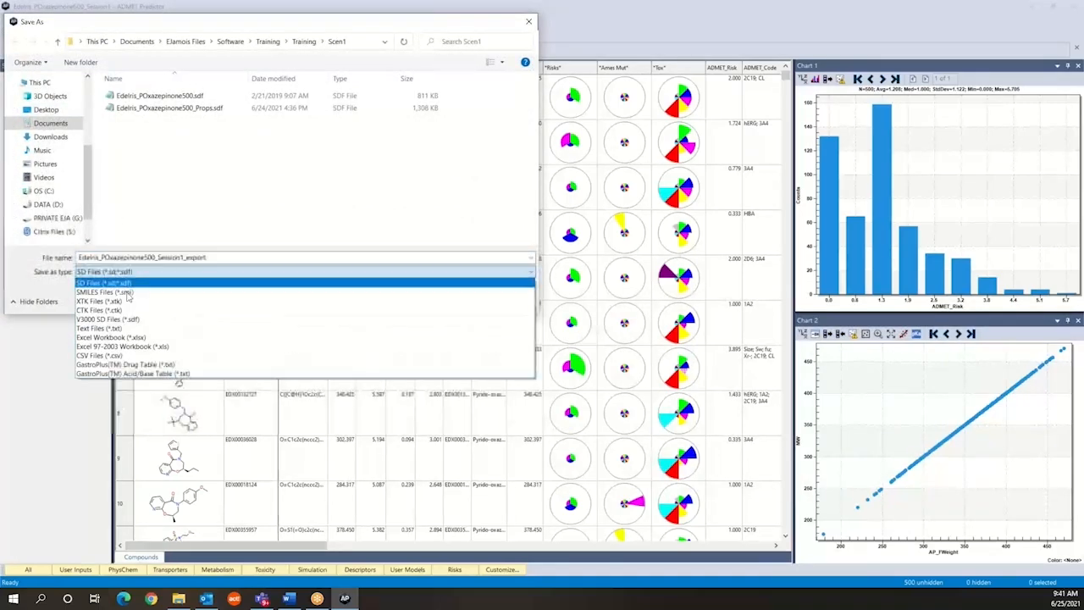
left_click(118, 338)
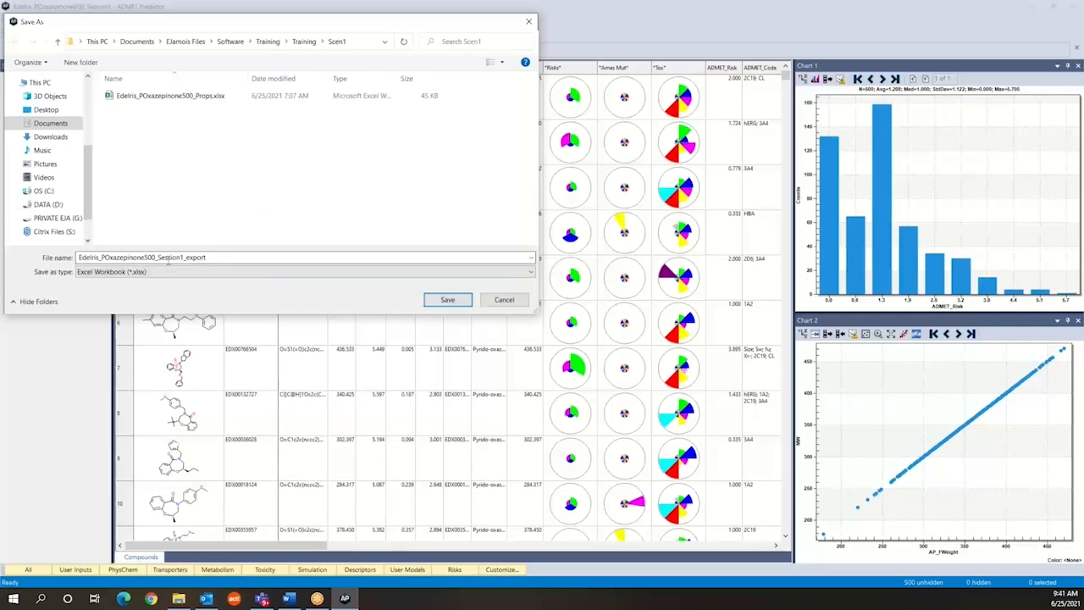
left_click(159, 257)
left_click(240, 256)
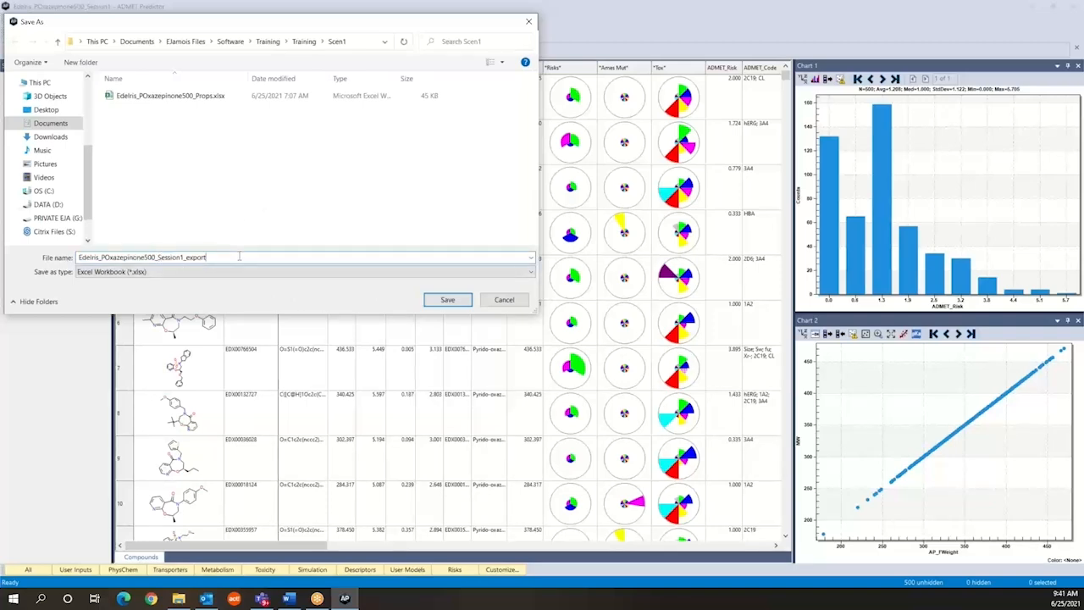
left_click(444, 301)
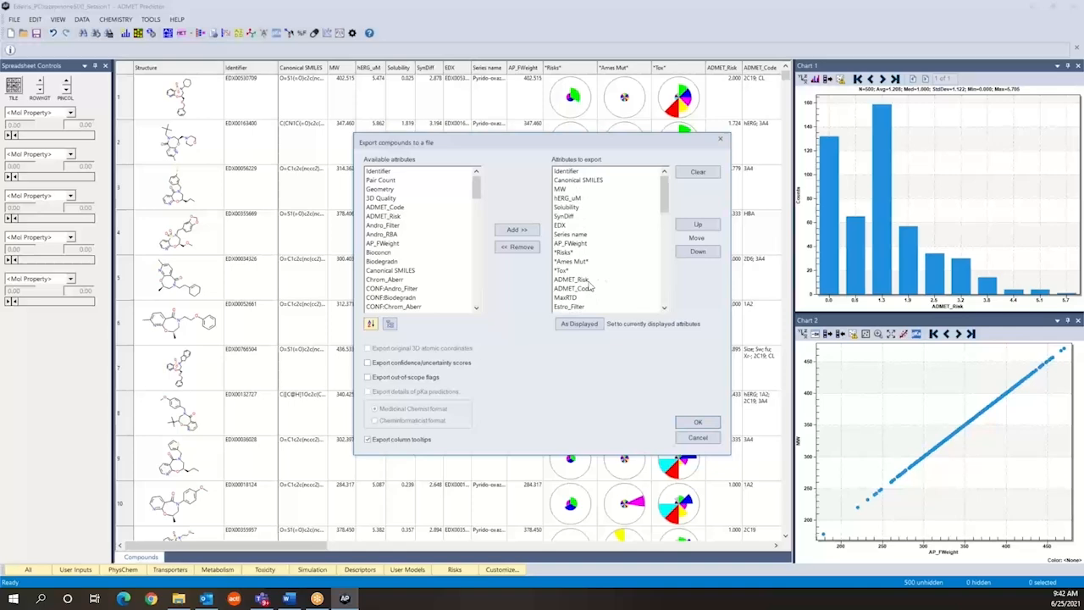
- Remove the Series name attribute from the export list and complete the compound export
left_click(567, 234)
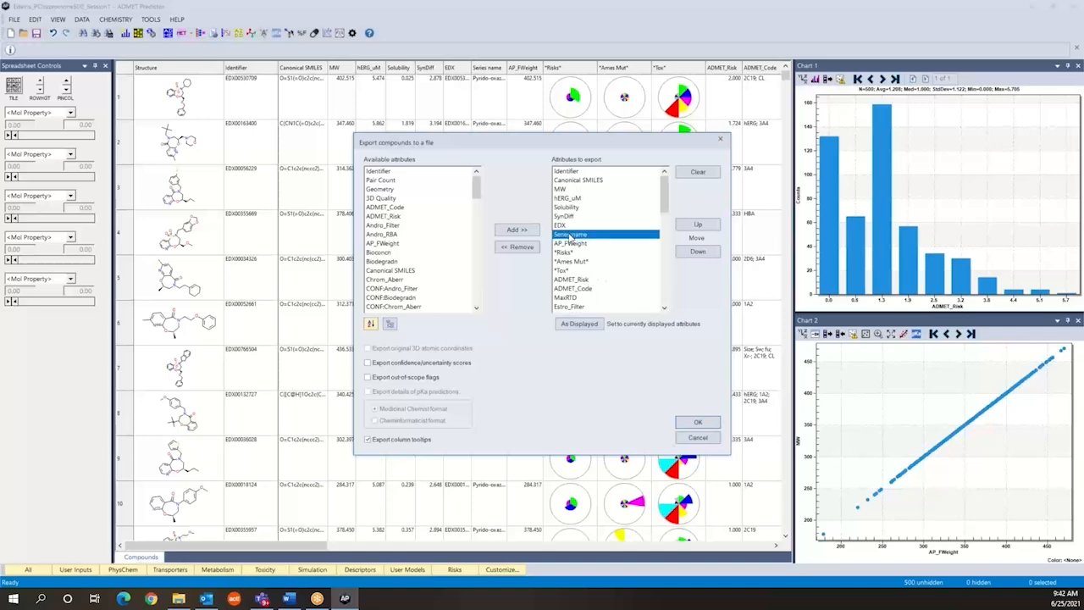
left_click(506, 252)
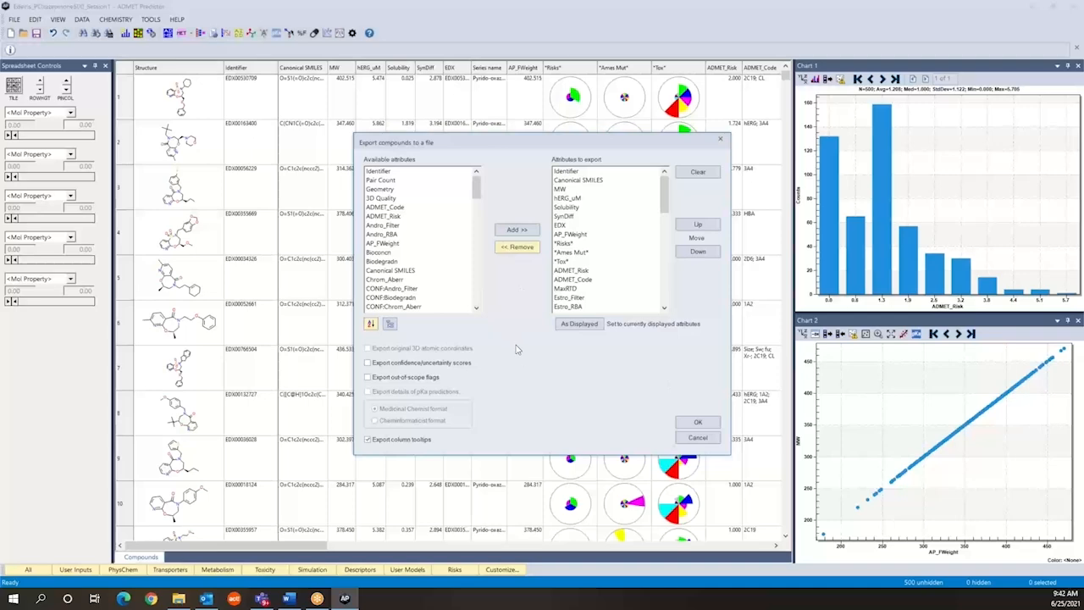
left_click(698, 423)
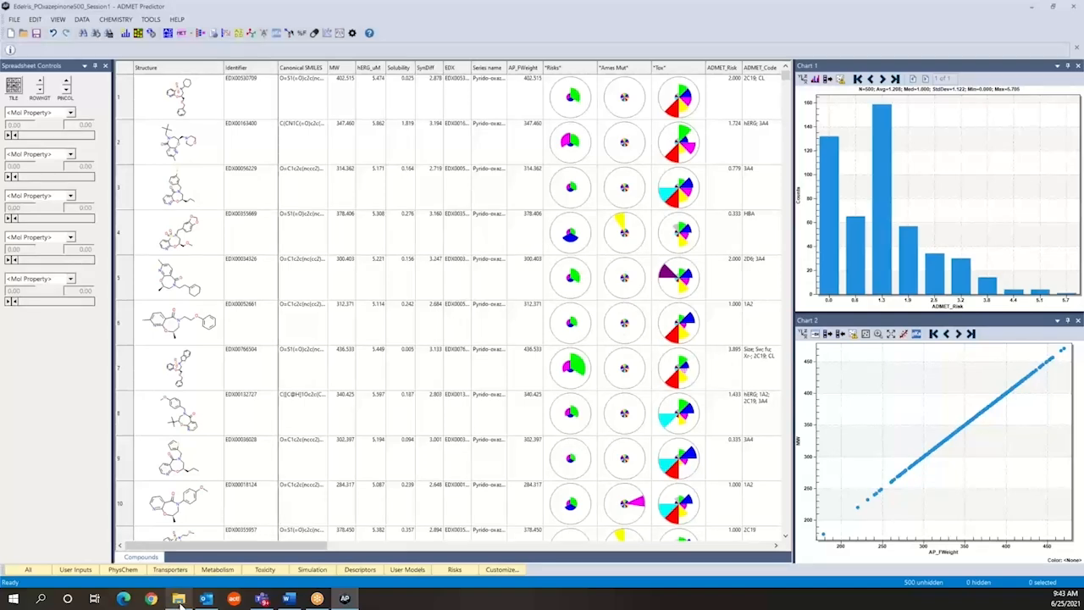
- Open Edelris_POxazepinone500_Session1_export.xlsx from the Scen1 folder in Excel and maximize the window to examine the exported data
left_click(179, 600)
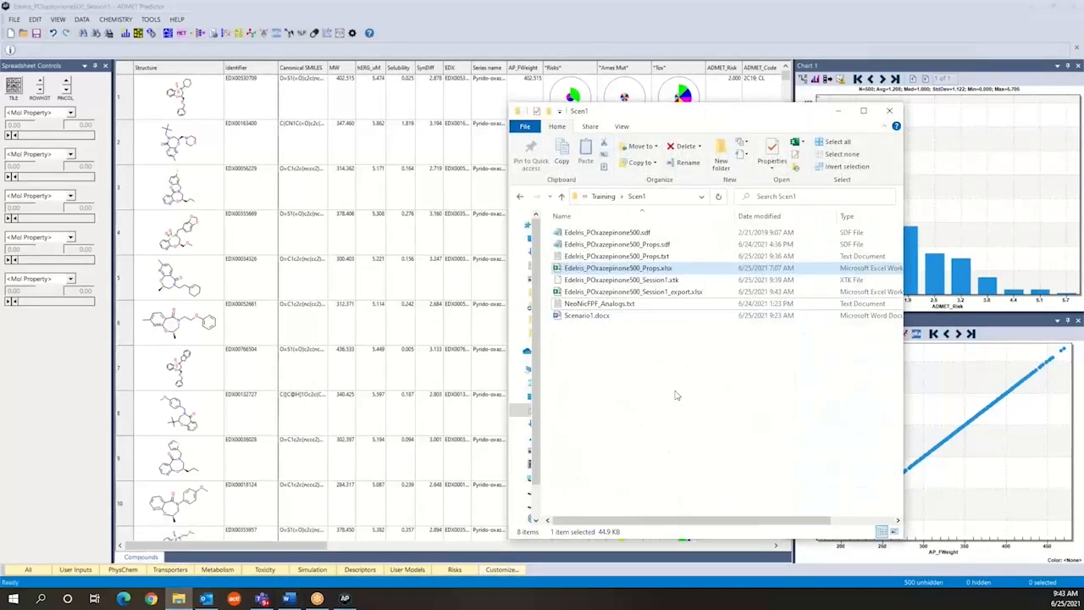
left_click(637, 293)
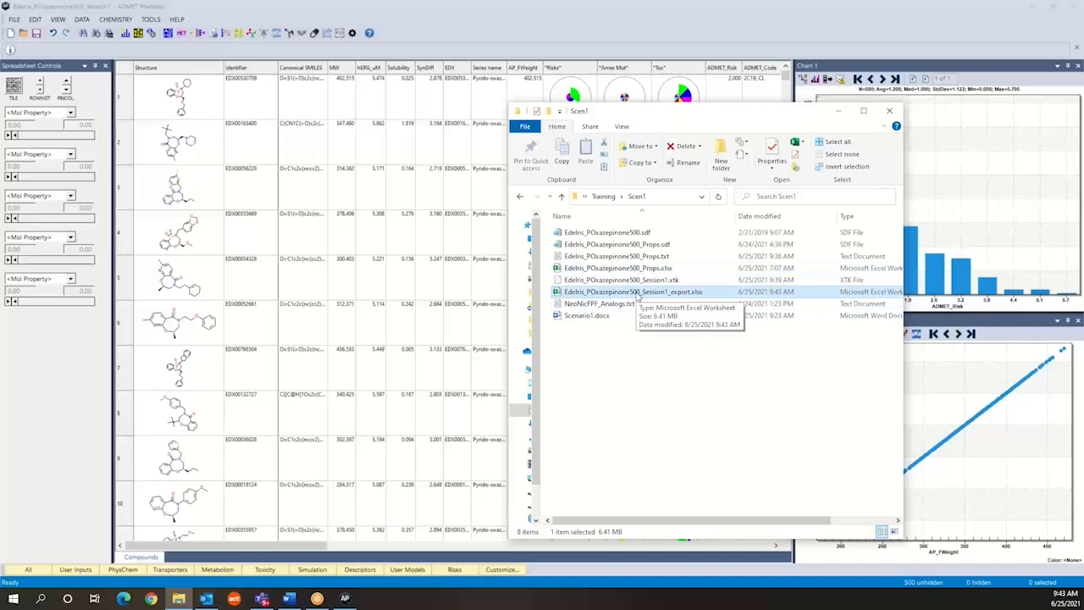
double_click(640, 293)
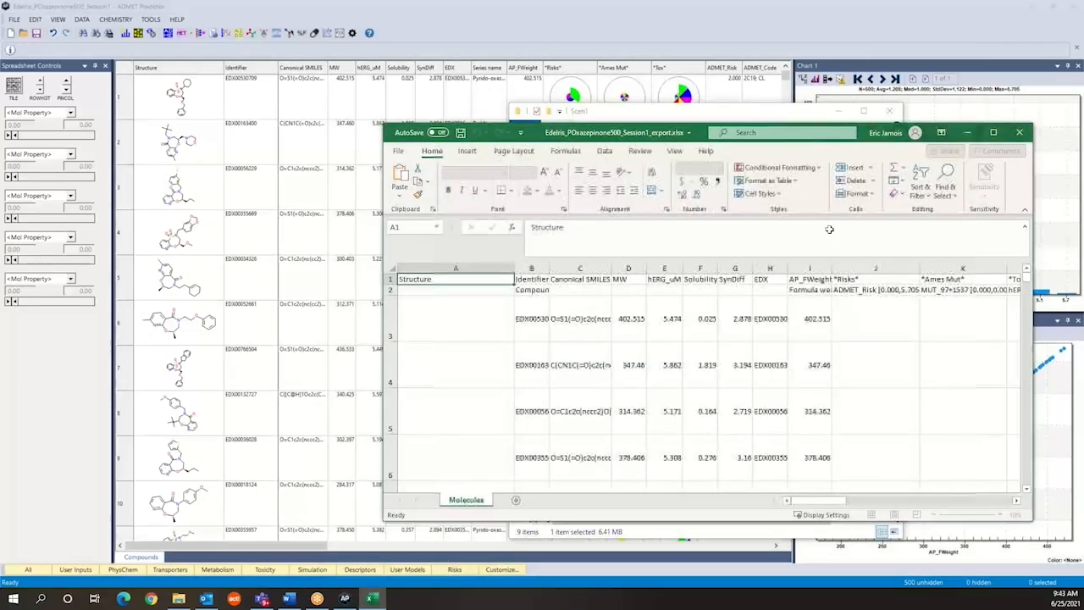
left_click(995, 133)
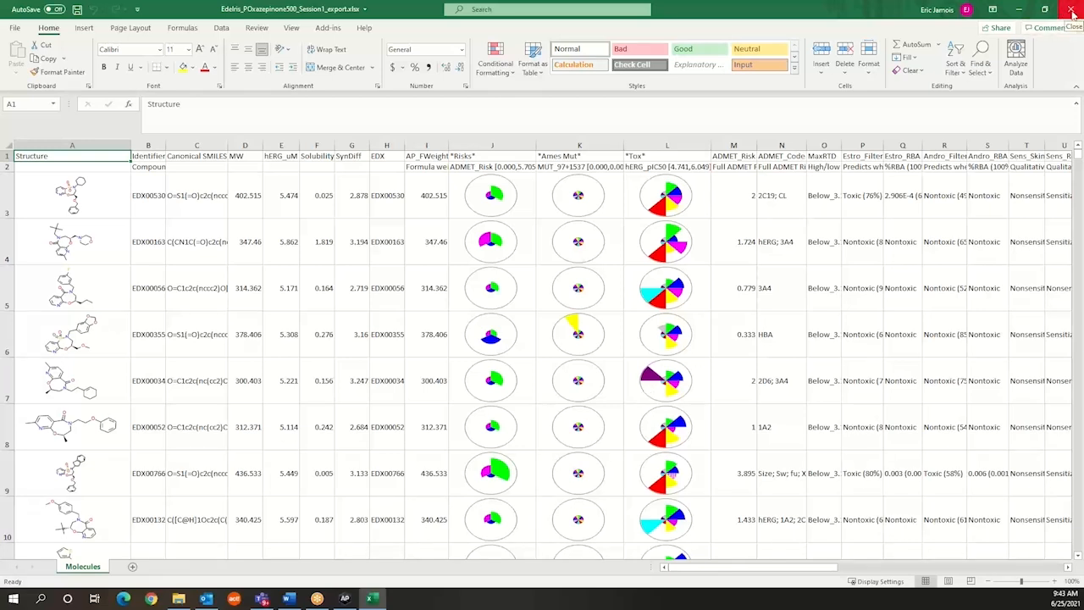
- Close the exported workbook and save the ADMET Predictor session as Edelris_POxazepinone500_Session2.xtk in the Scen1 folder
left_click(1073, 10)
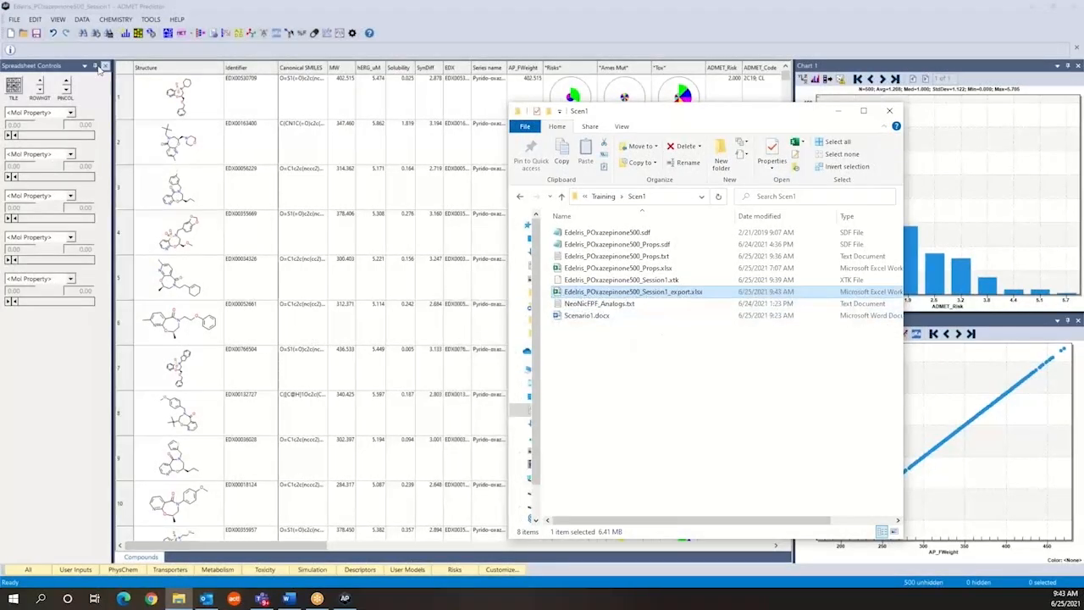
left_click(15, 18)
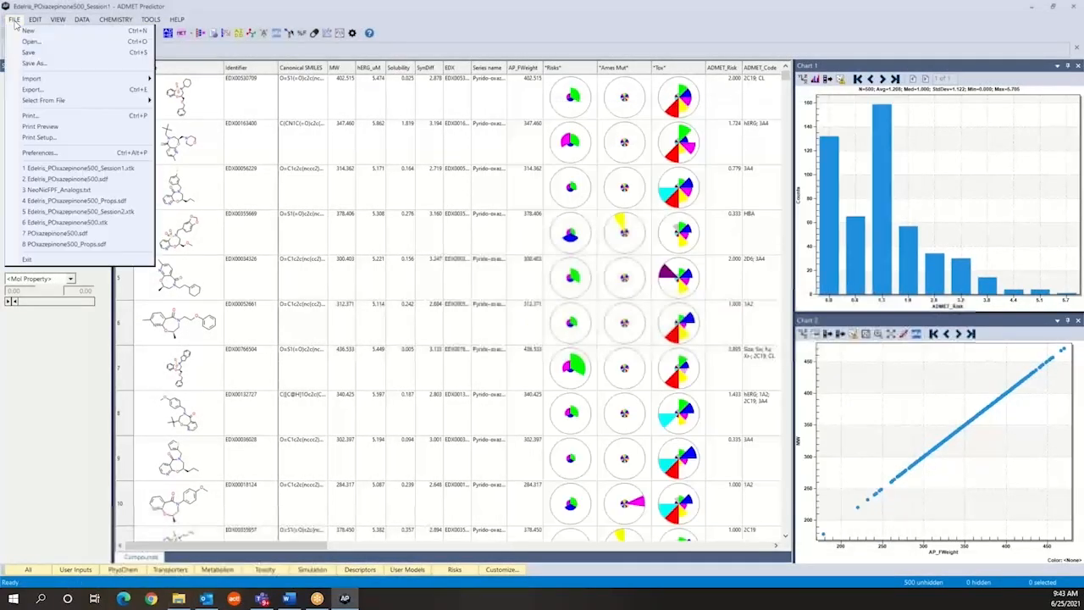
left_click(34, 64)
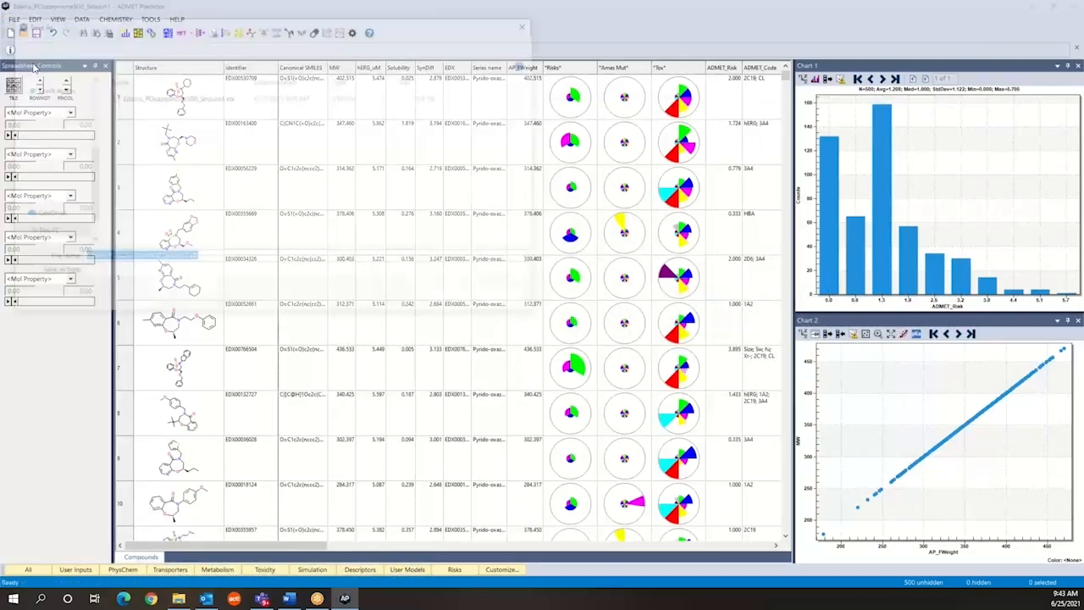
left_click(179, 258)
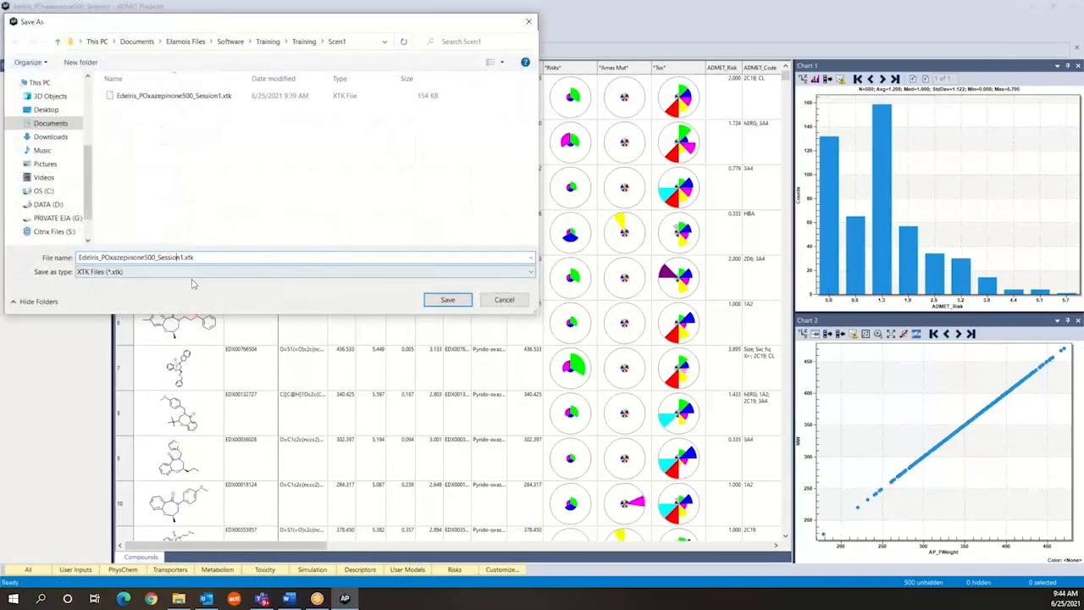
key("BackSpace")
type("2")
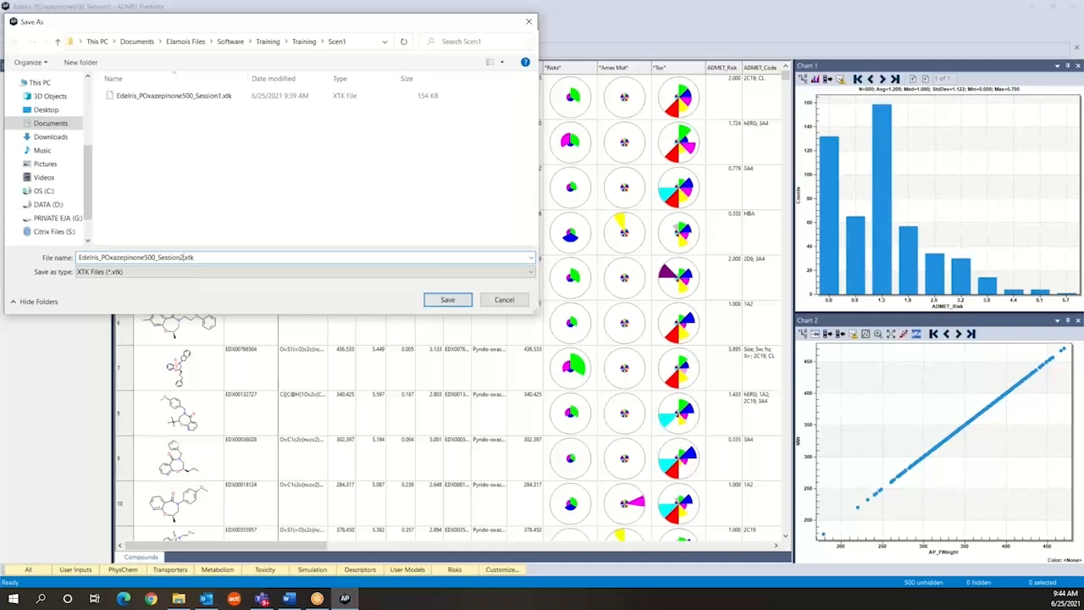
left_click(450, 301)
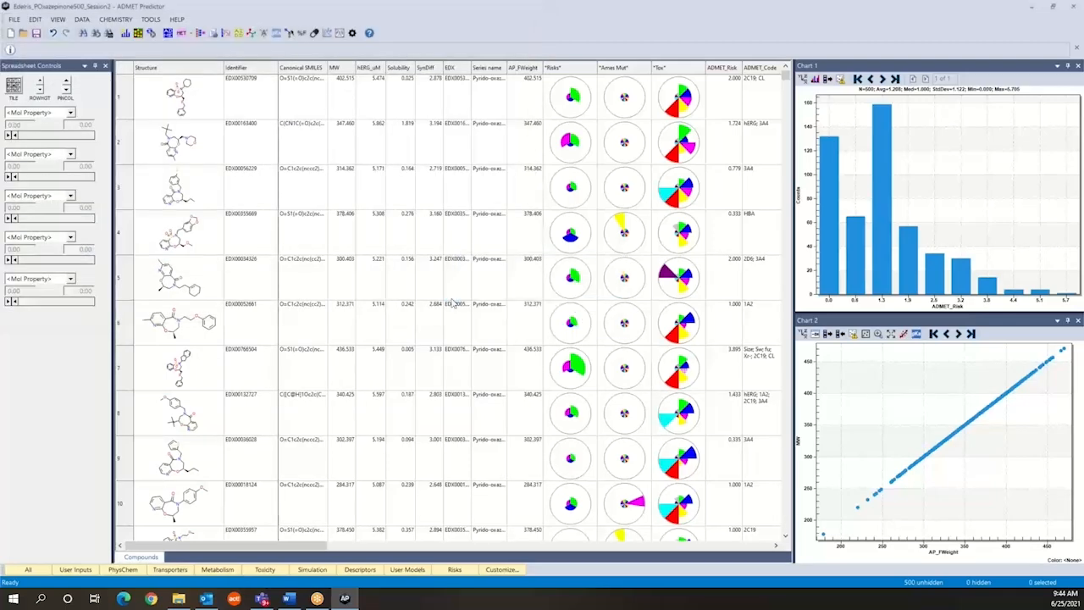
- Exit and restart the program, and reopen the saved session Edelris_POxazepinone500_Session2.xtk from the Scen1 folder
left_click(15, 21)
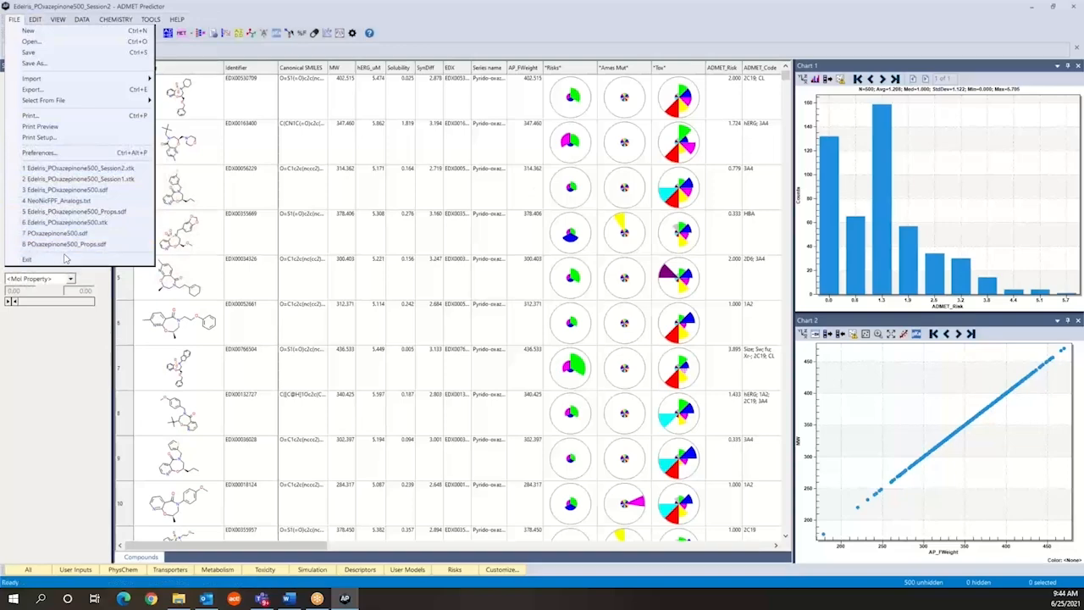
left_click(65, 258)
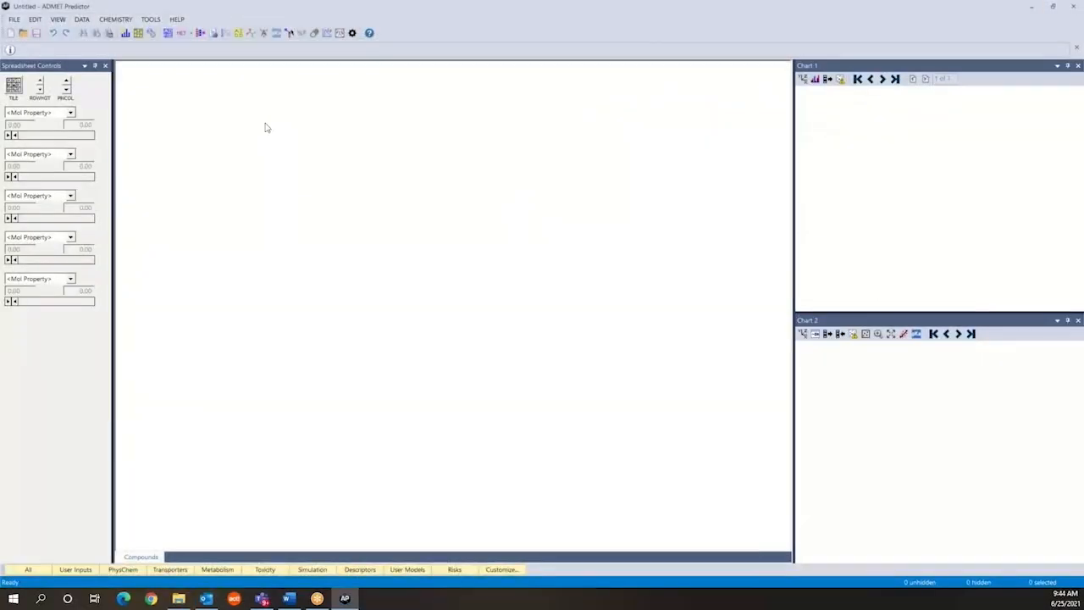
left_click(14, 20)
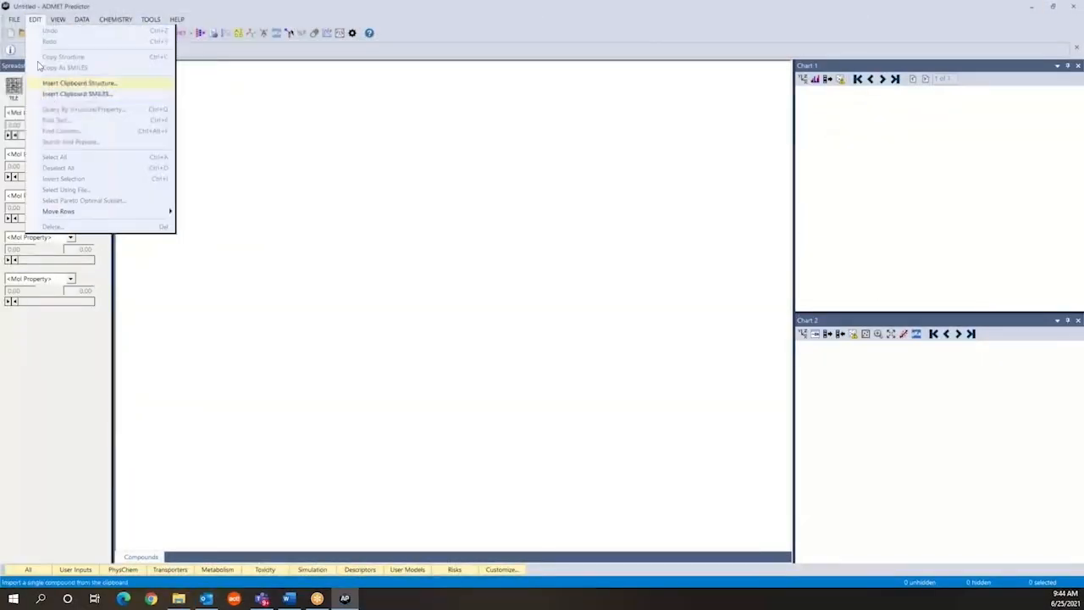
left_click(26, 40)
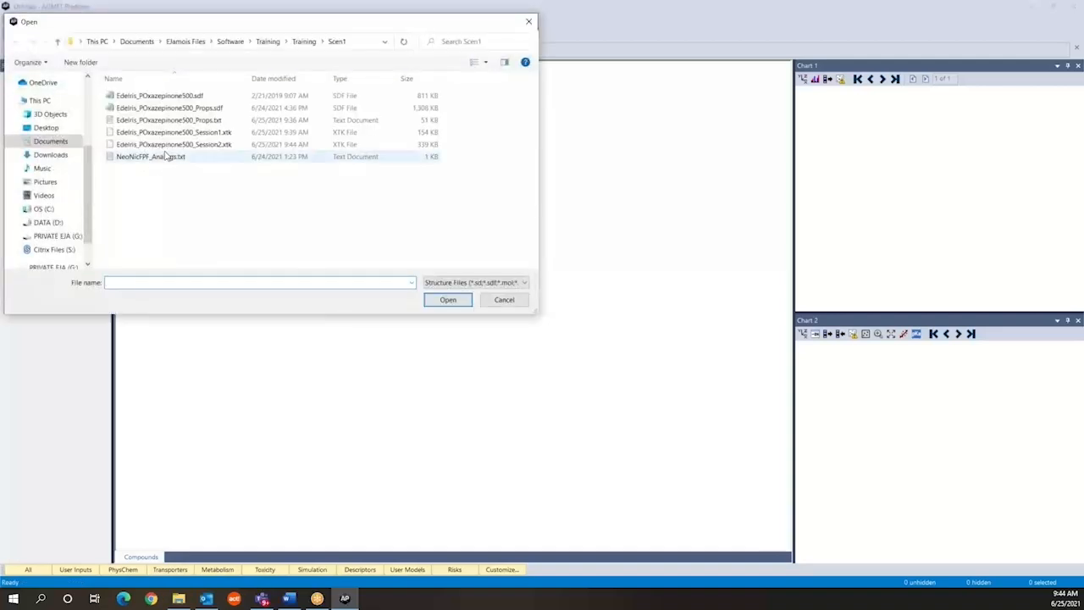
left_click(161, 145)
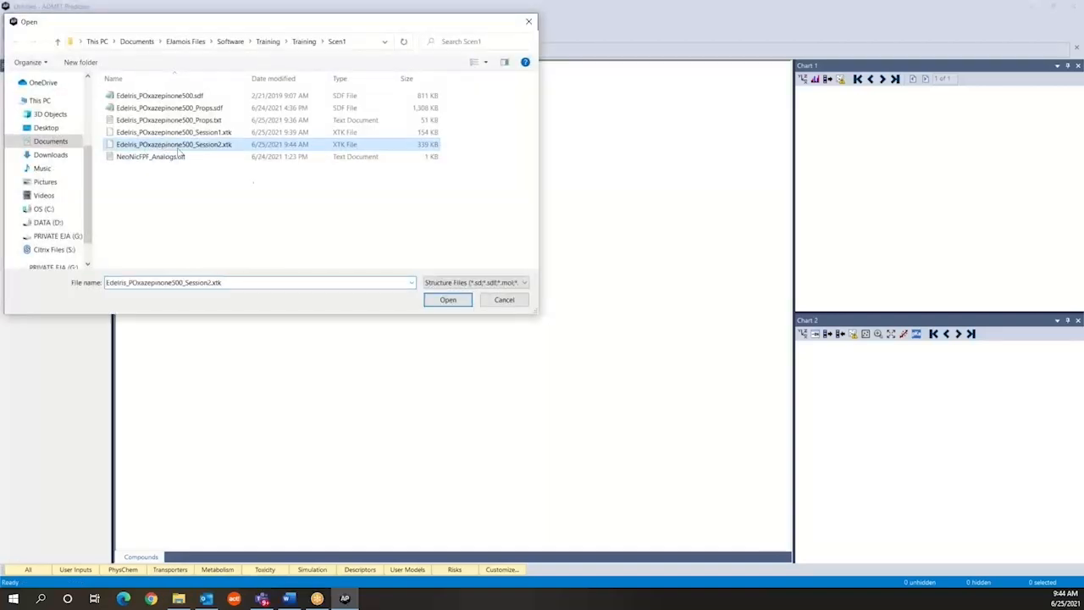
left_click(447, 300)
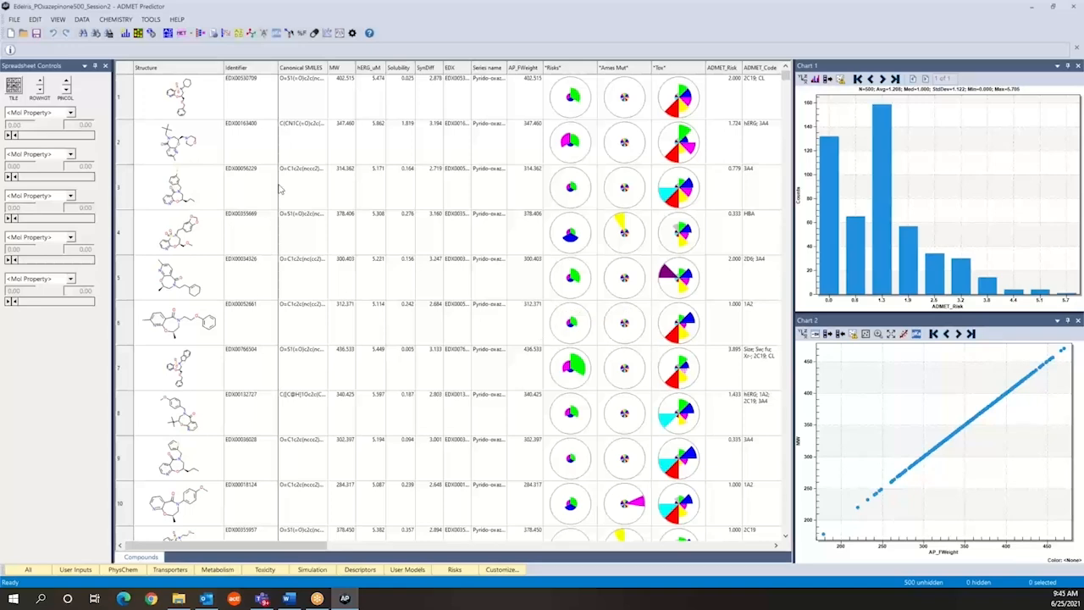
- Search the built-in ADMET Predictor help for "import", select the topic on importing attributes, and close the help window
left_click(177, 19)
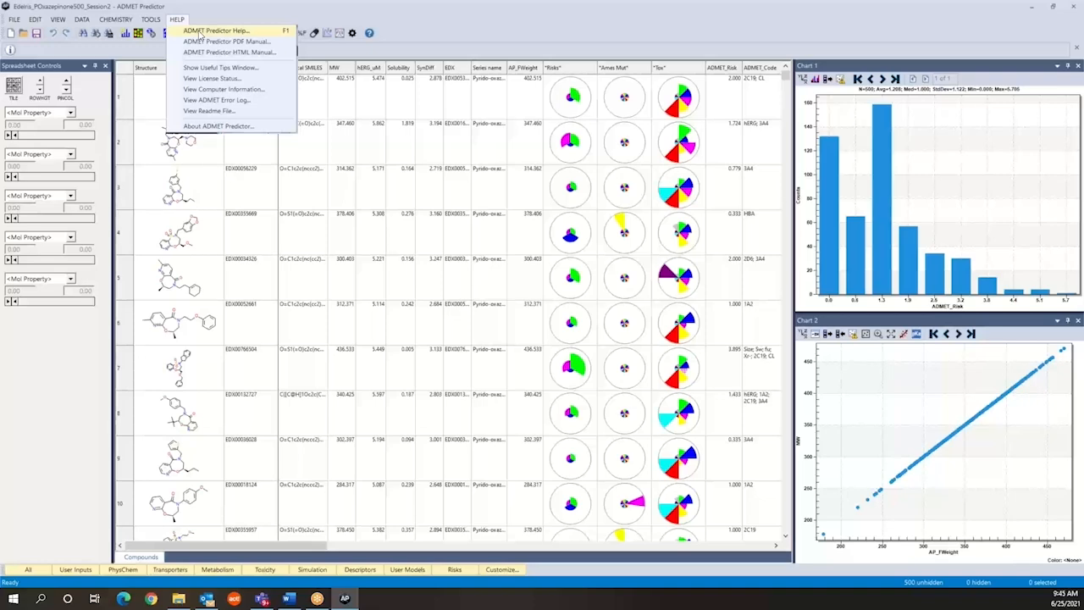
left_click(200, 32)
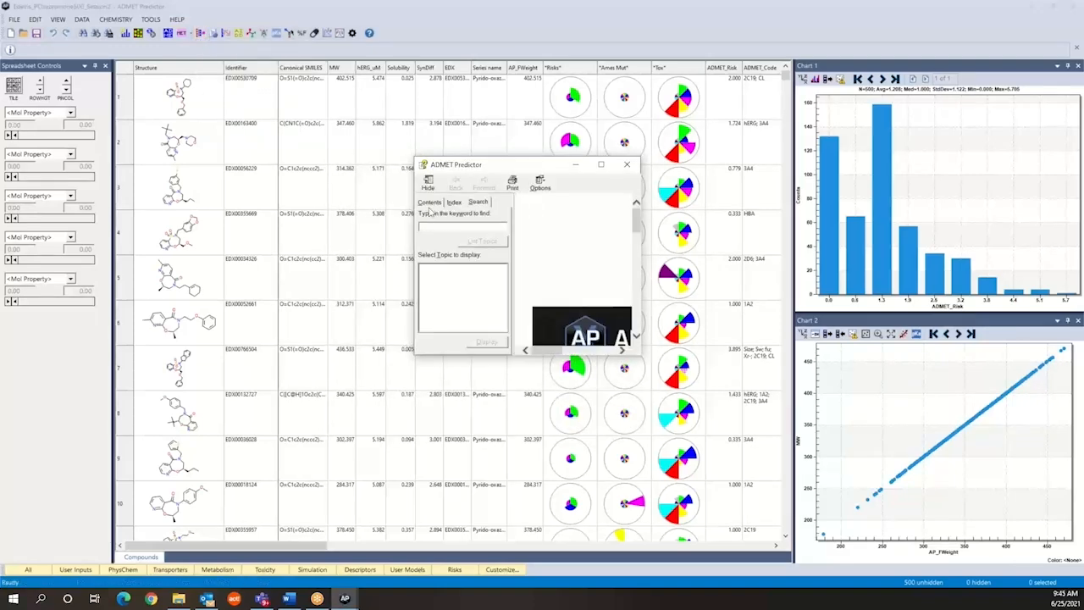
type("import")
key("Return")
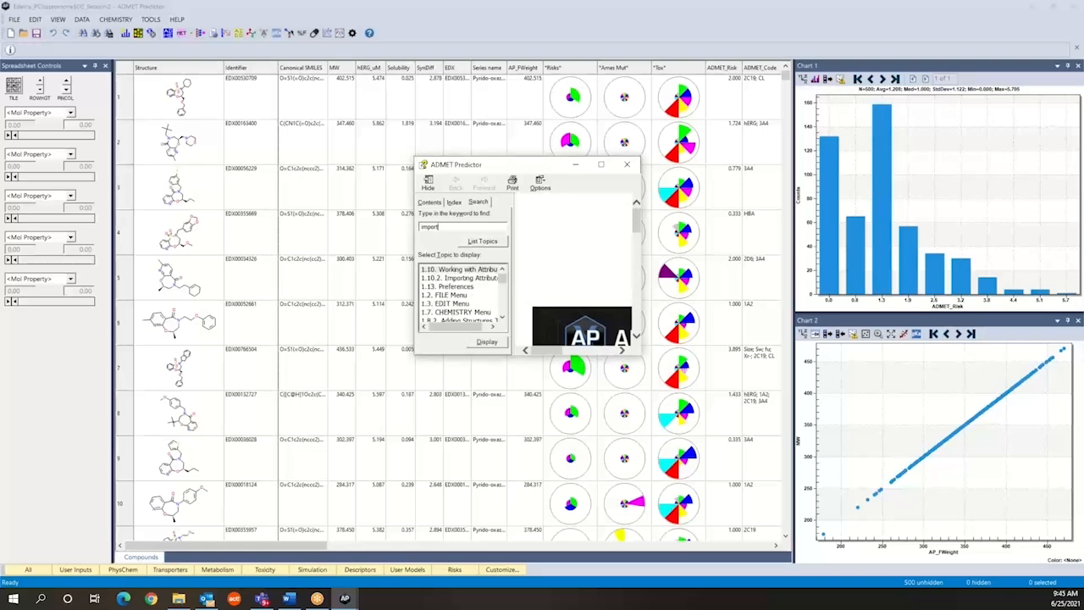
left_click(473, 279)
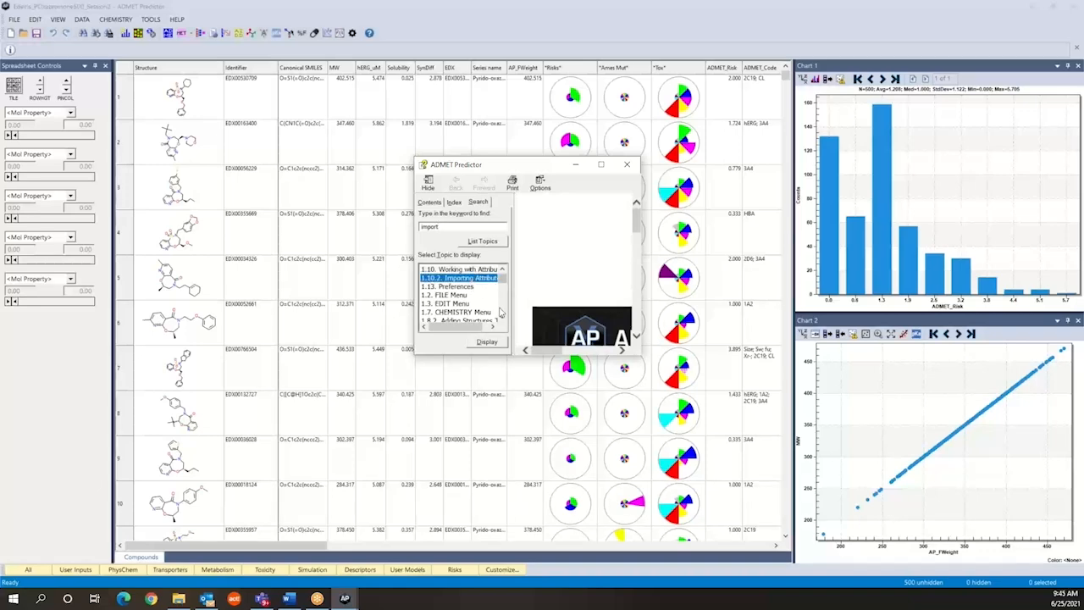
left_click(627, 164)
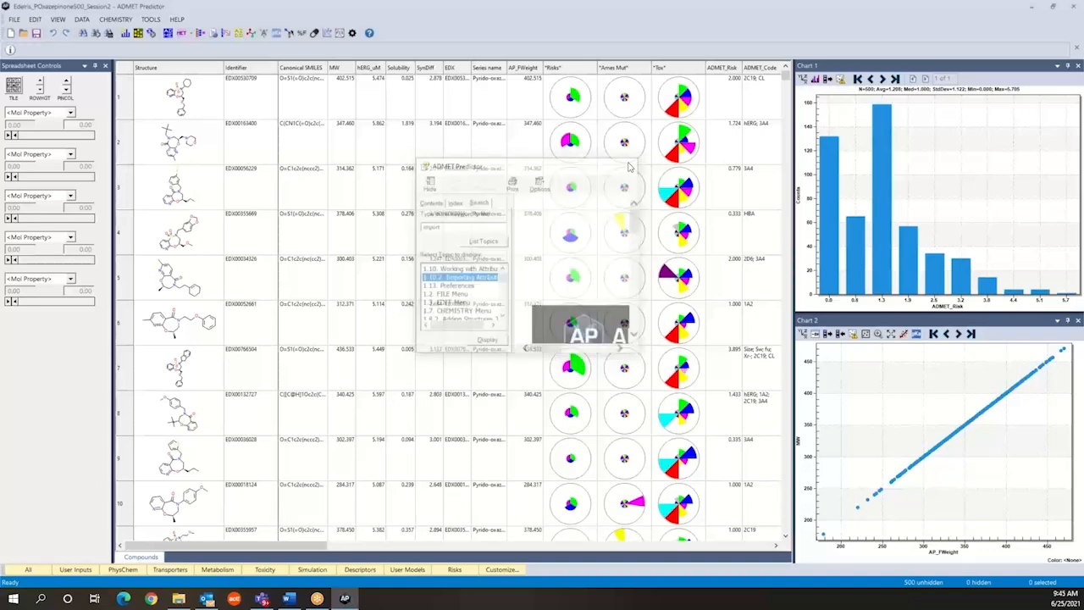
- Open the ADMET Predictor PDF manual in Acrobat Reader and find the word "import" in it
left_click(176, 18)
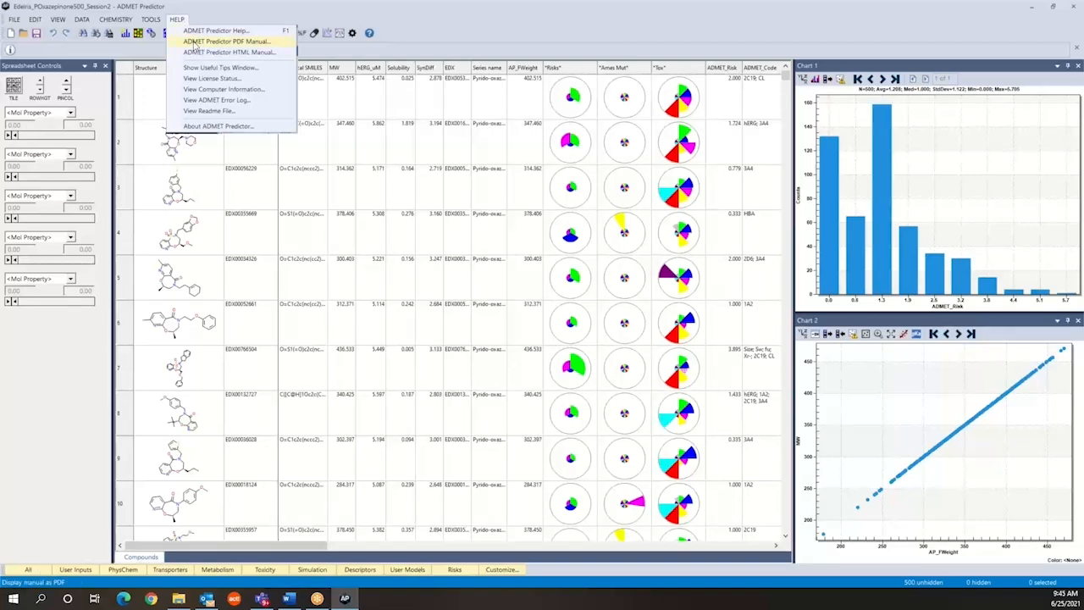
left_click(194, 41)
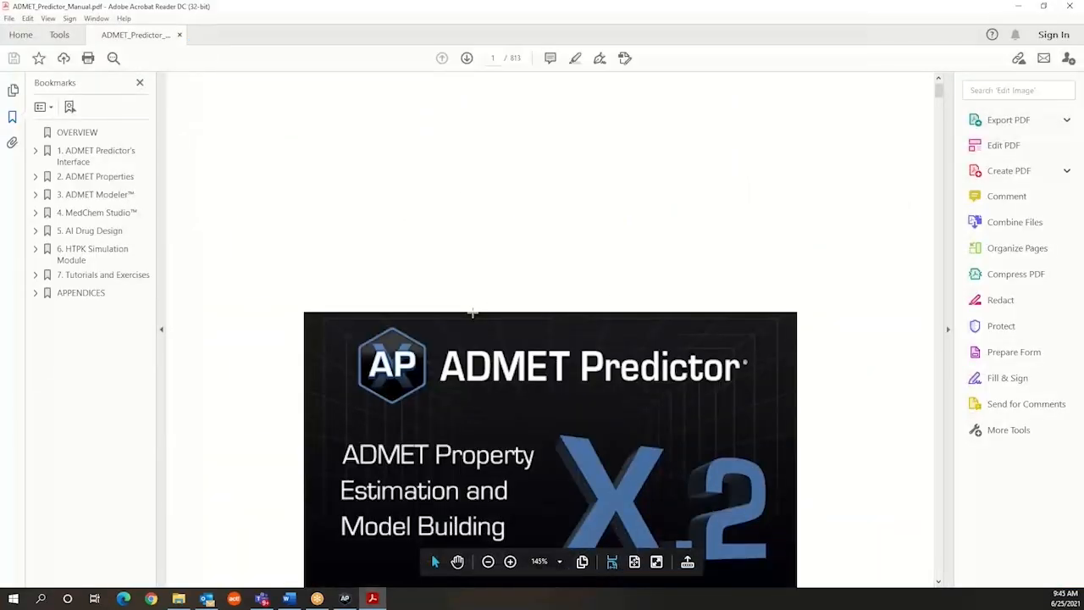
left_click(114, 59)
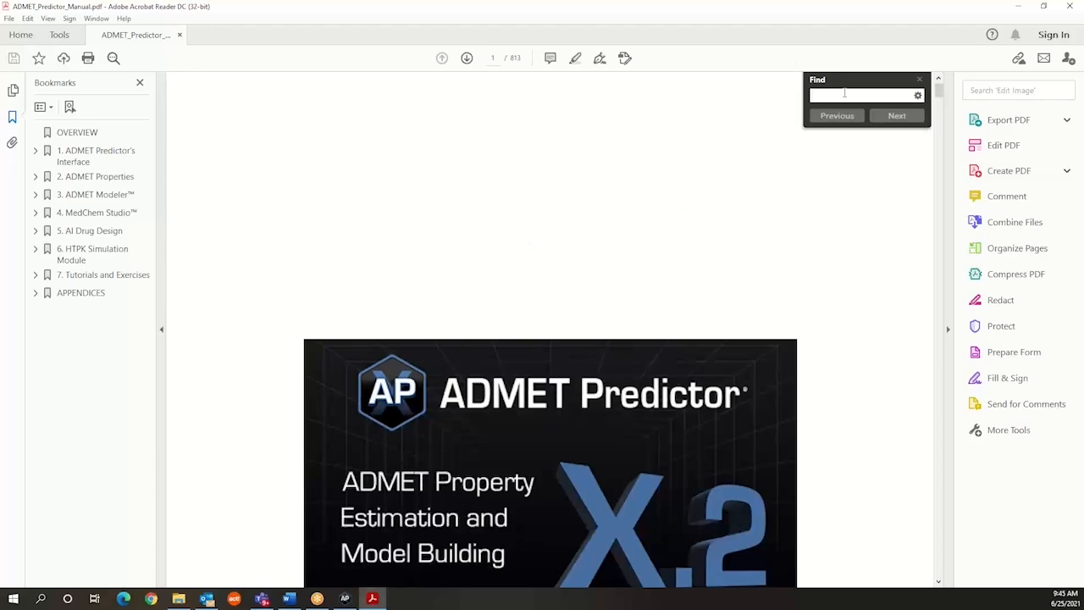
type("import")
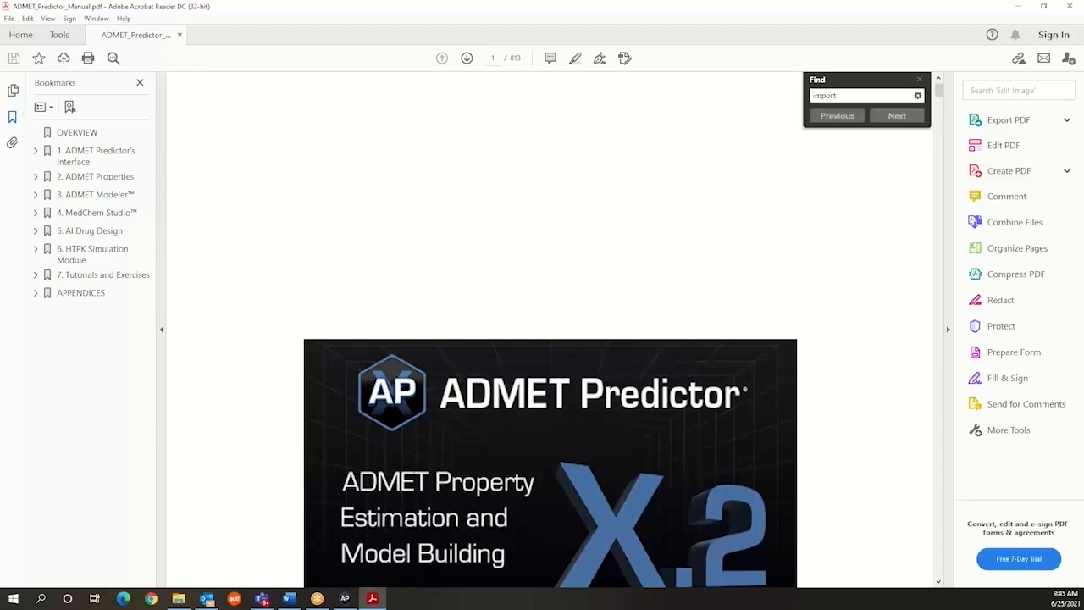
key("Return")
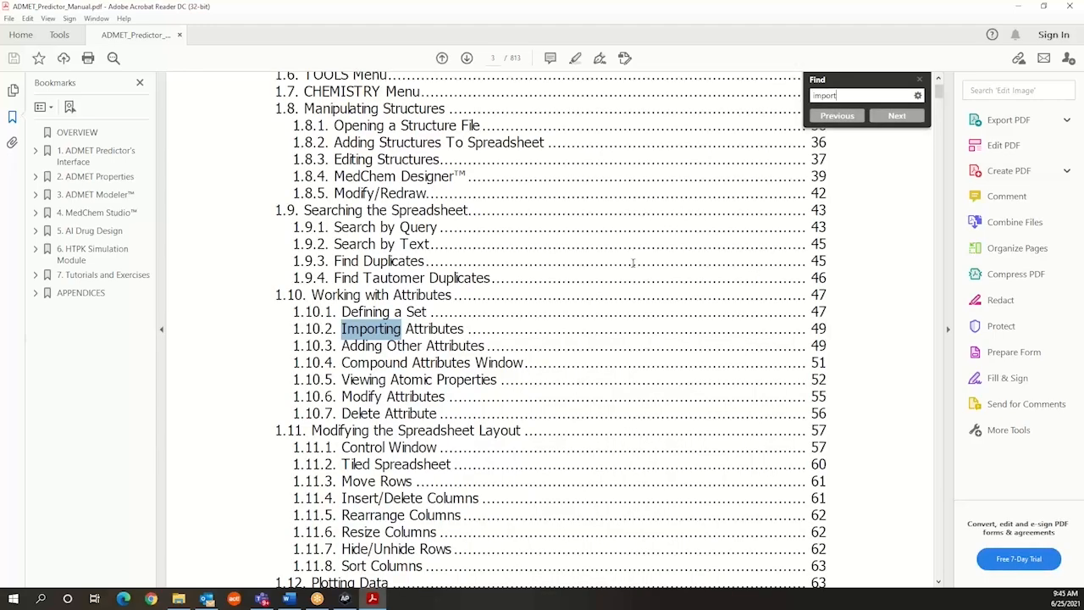